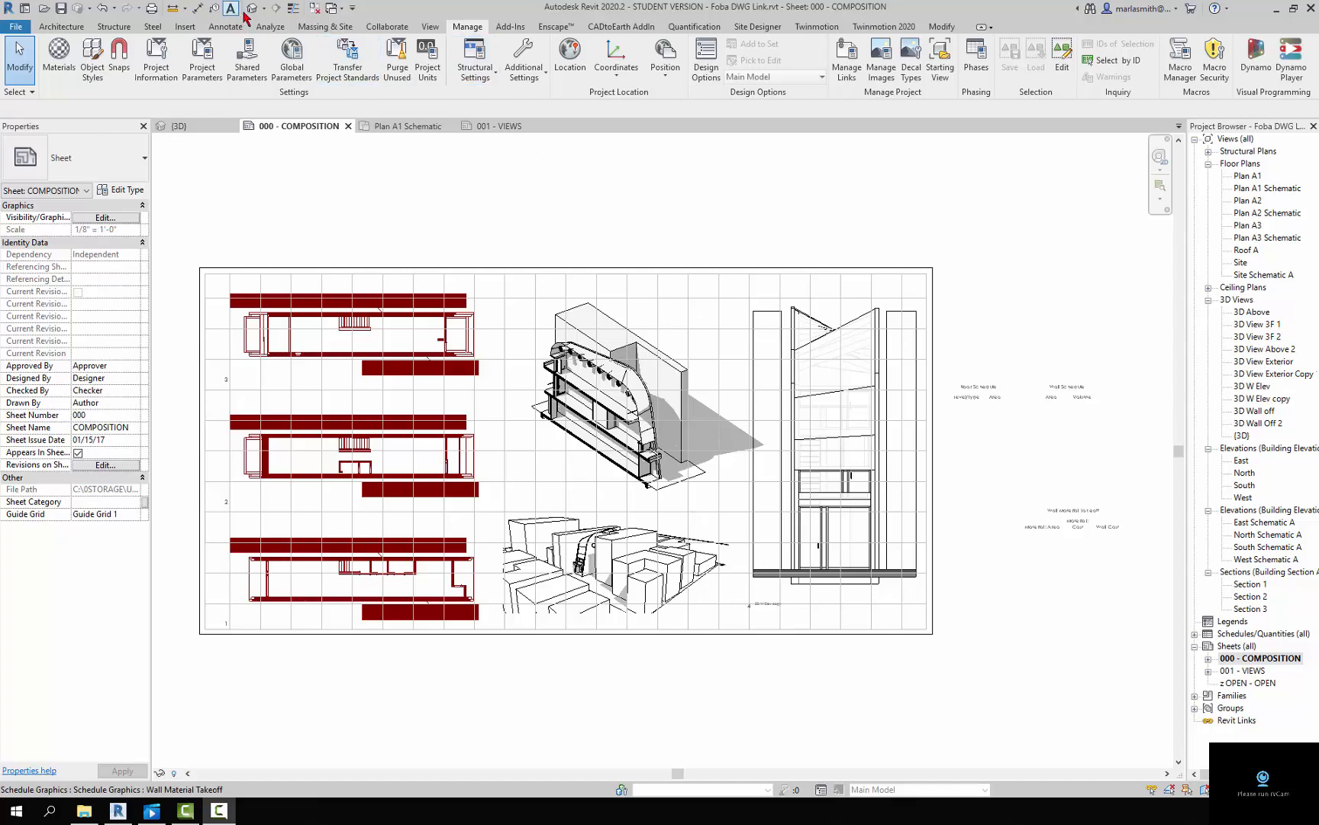
Open the default 3D view of the model and close all the inactive views
click(253, 8)
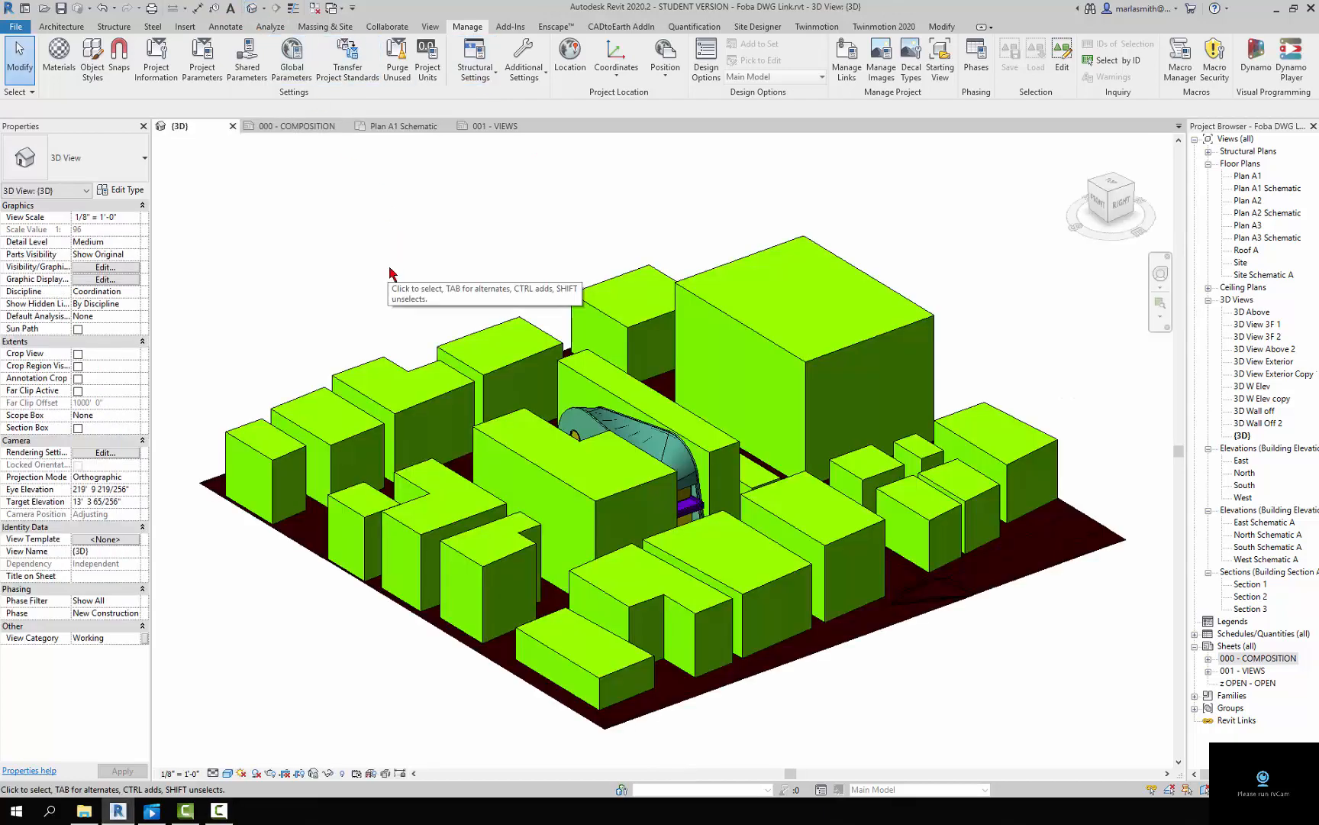
key(x)
key(x)
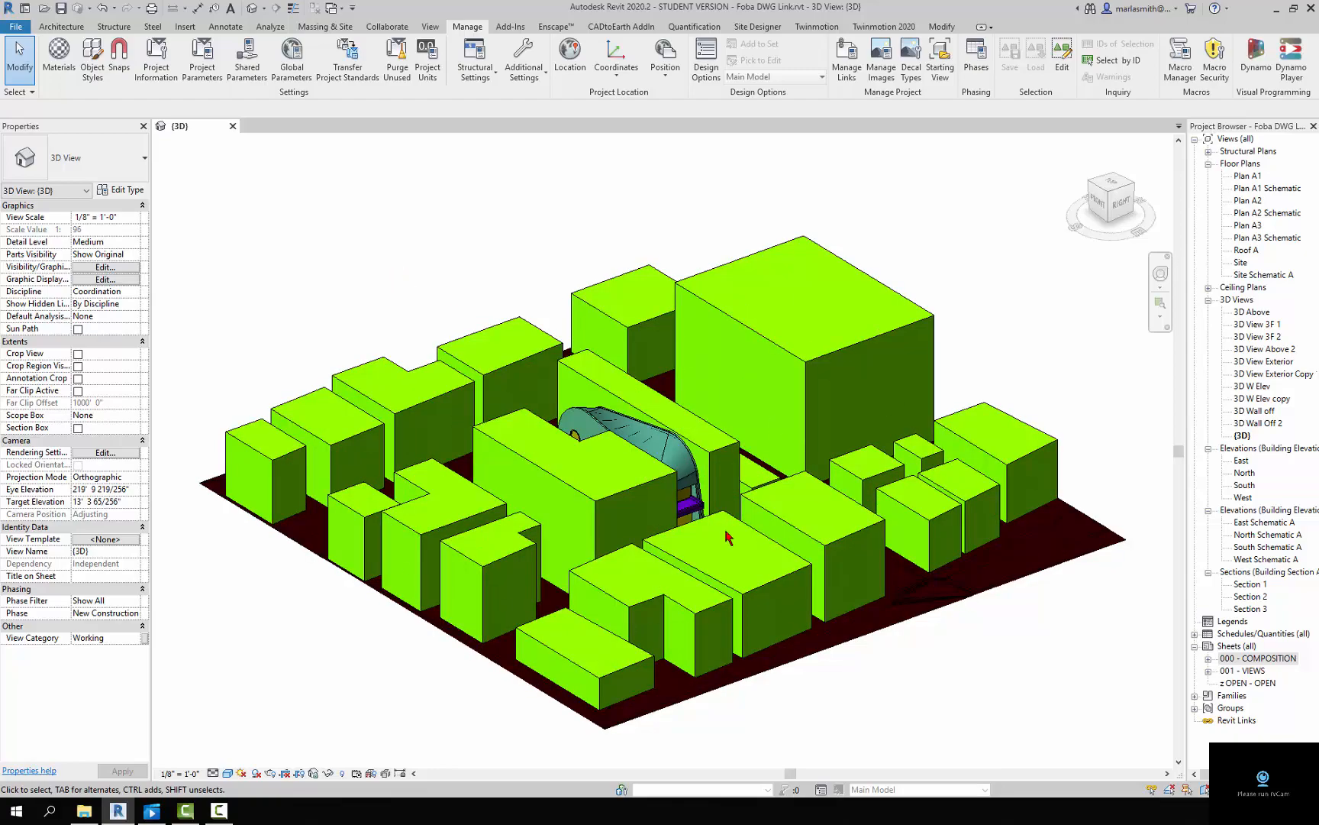
shift+middle_drag(748, 539, 522, 555)
scroll(558, 555, up, 5)
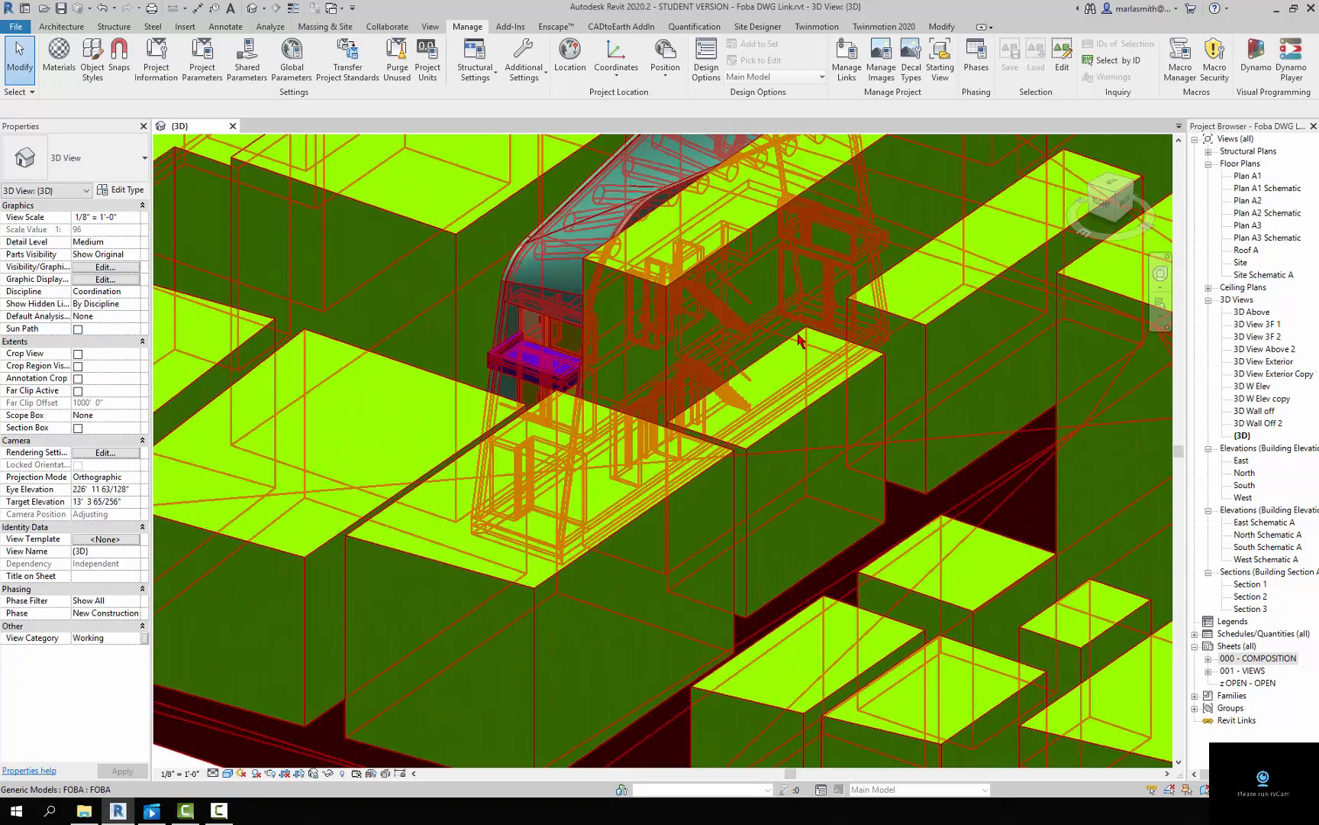
shift+middle_drag(603, 446, 240, 274)
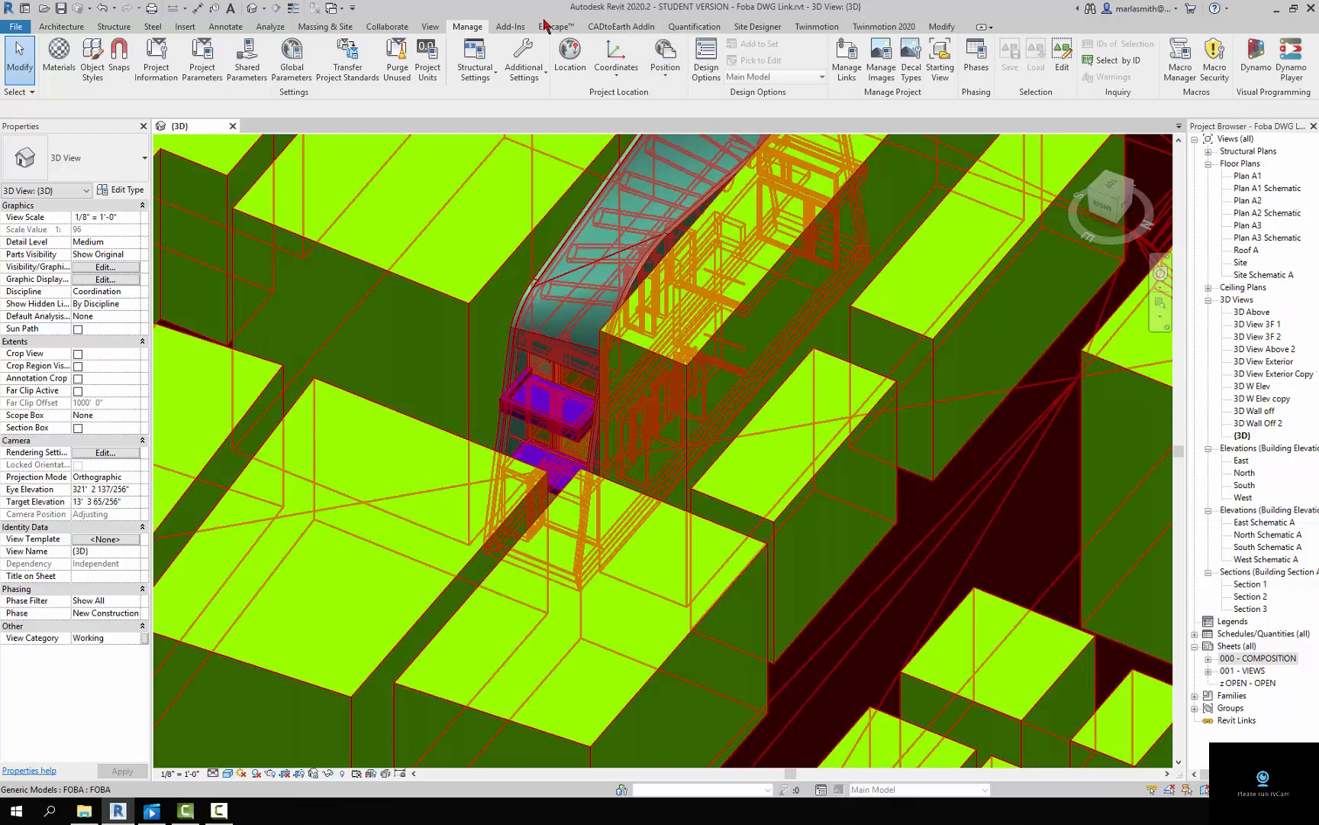
Open the object styles for imported objects and expand the layers of A01 FOBA Base.dwg
click(93, 57)
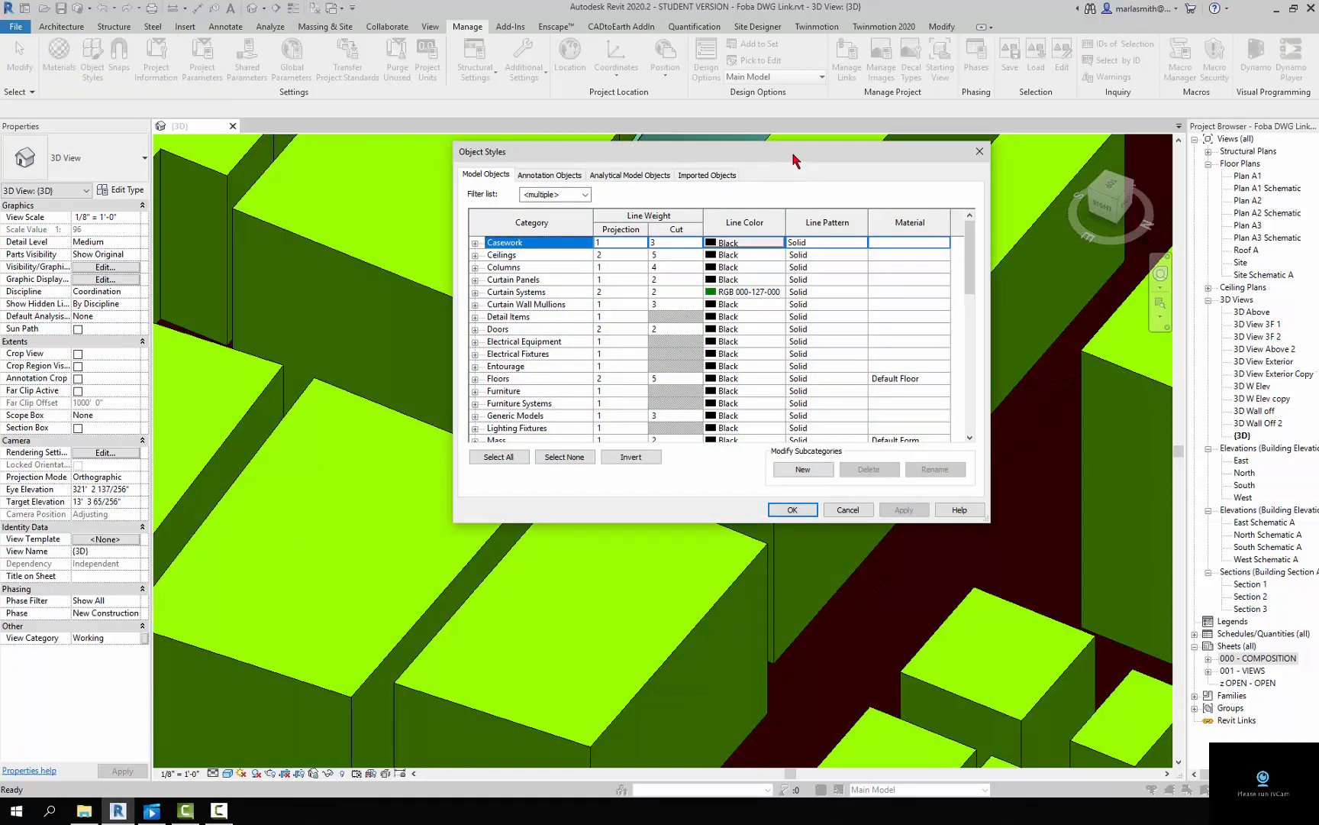
drag(793, 152, 1092, 123)
click(1015, 143)
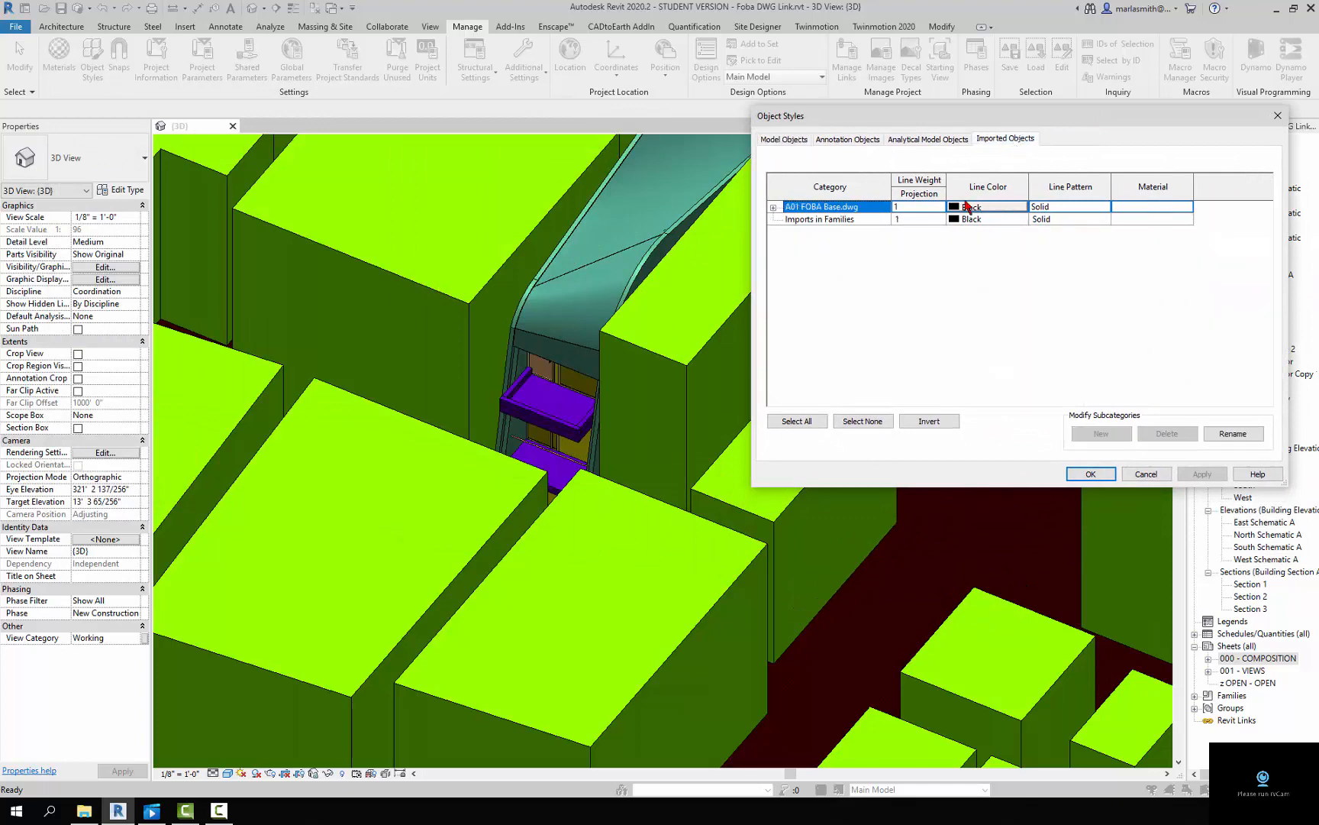
click(773, 208)
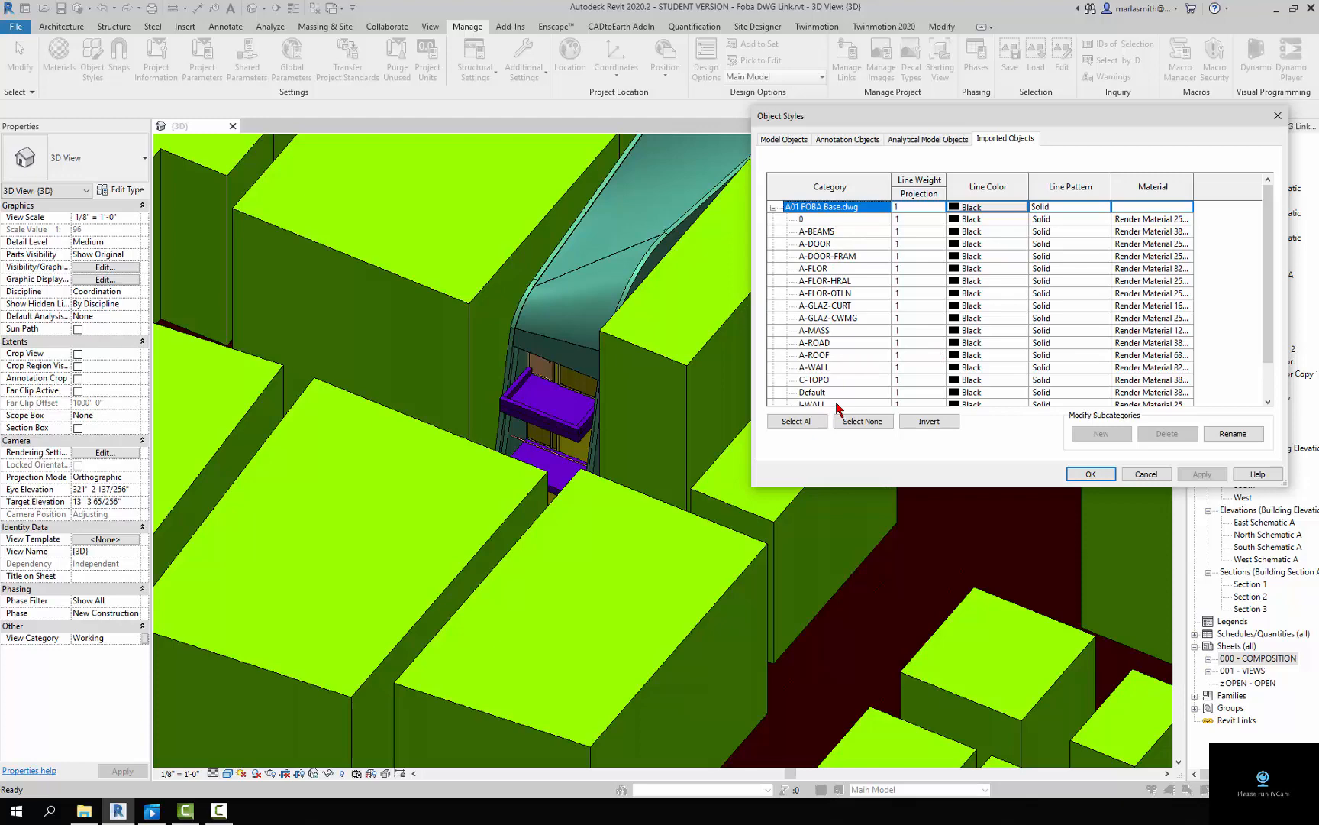
click(1159, 230)
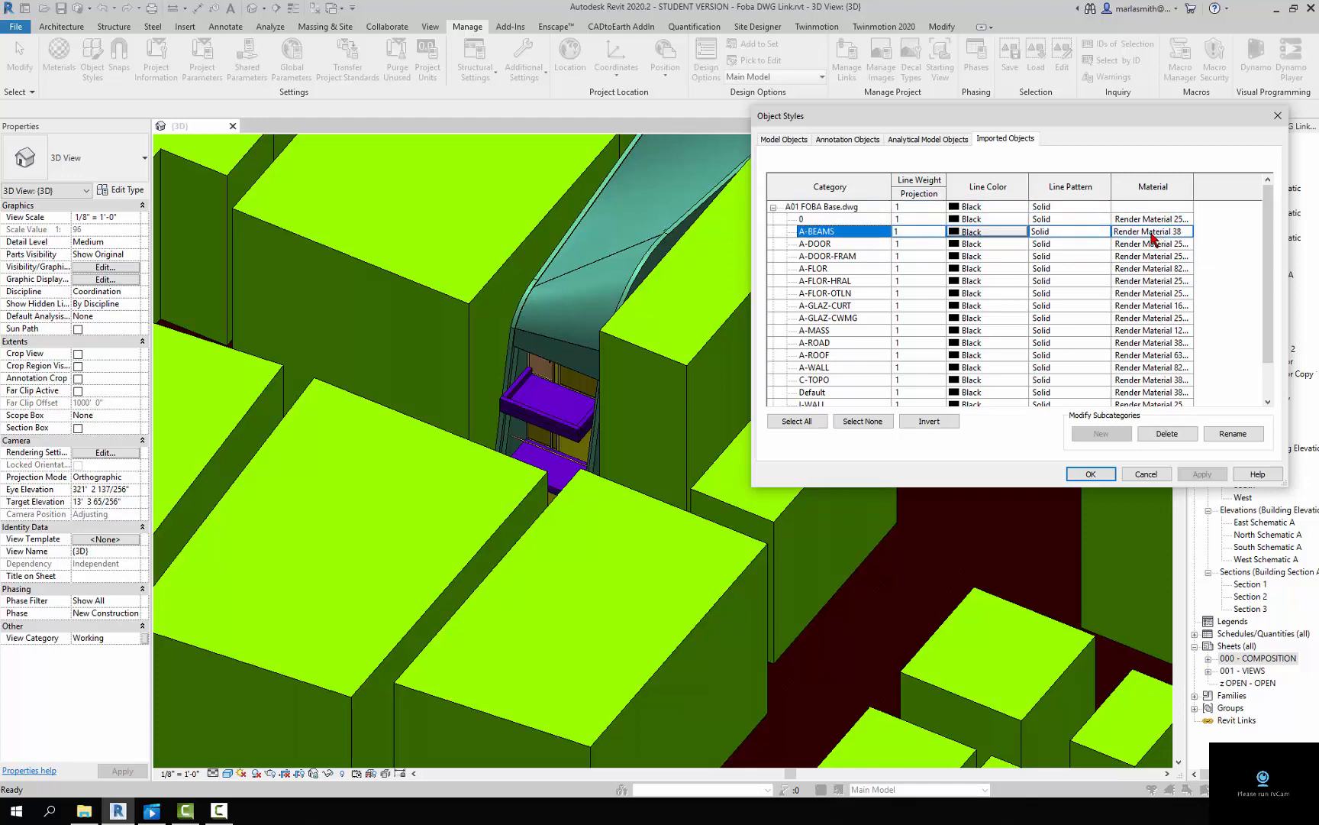
Select layers A-DOOR, A-DOOR-FRAM, A-FLOR-HRAL, A-MASS, I-WALL and S-STRS together and rename their Render Material 255-191-127 as F Base White
click(838, 245)
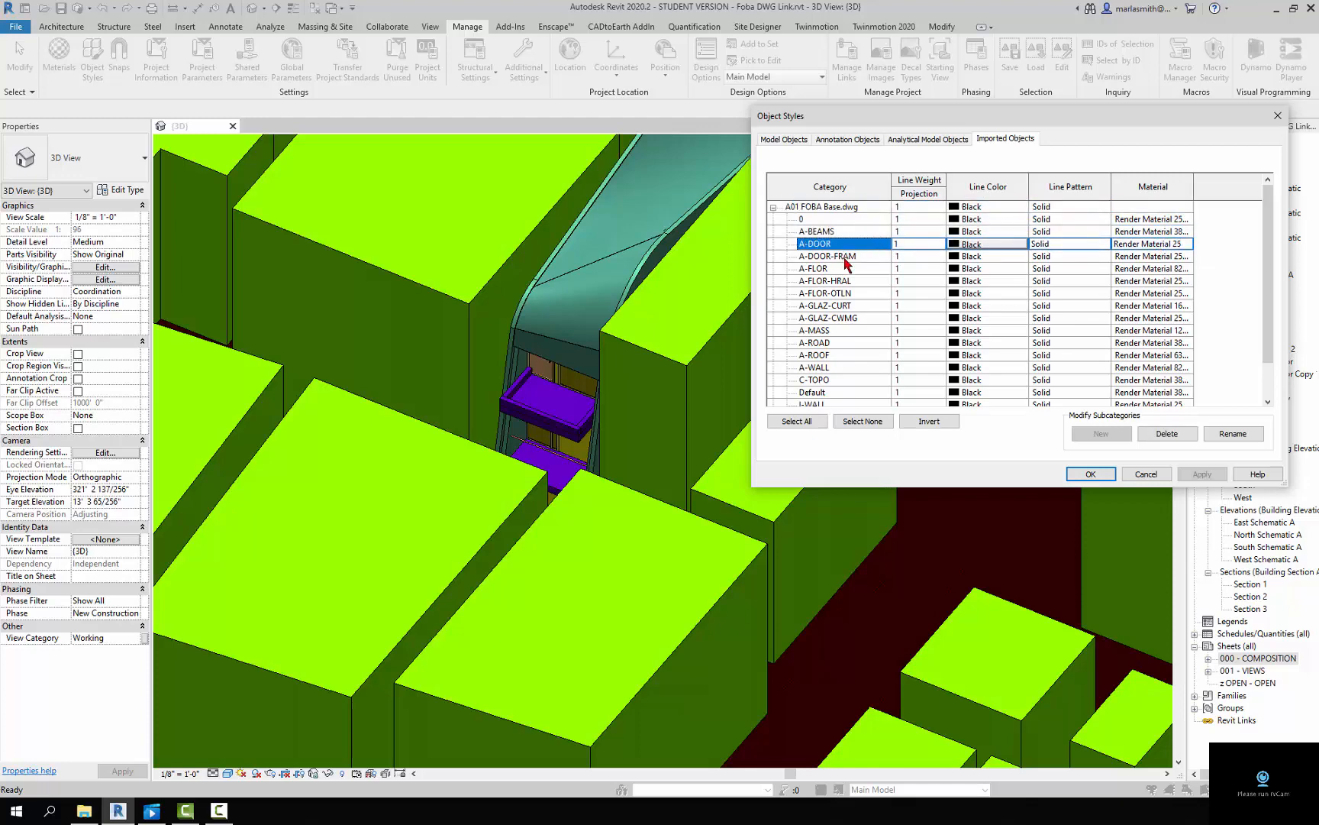
shift+click(844, 258)
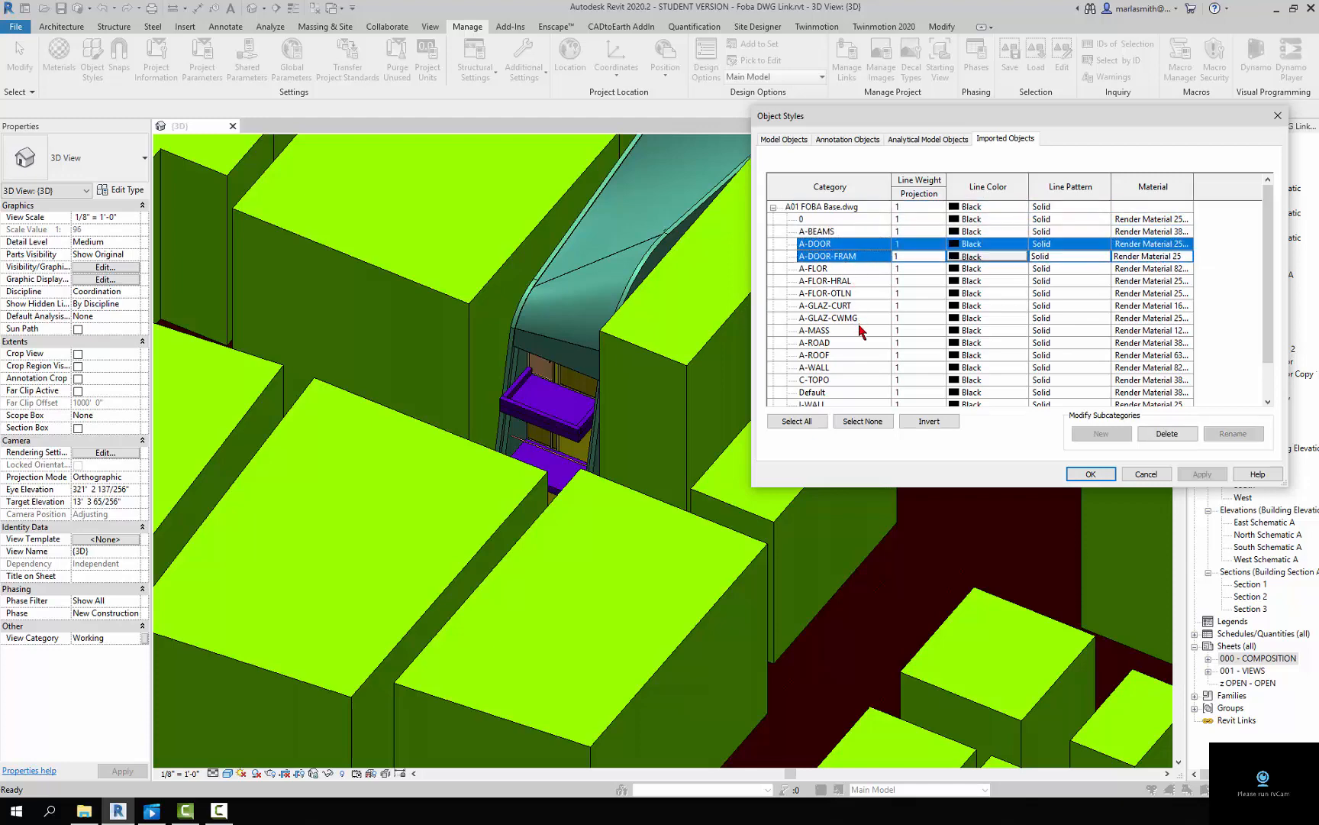
ctrl+click(844, 281)
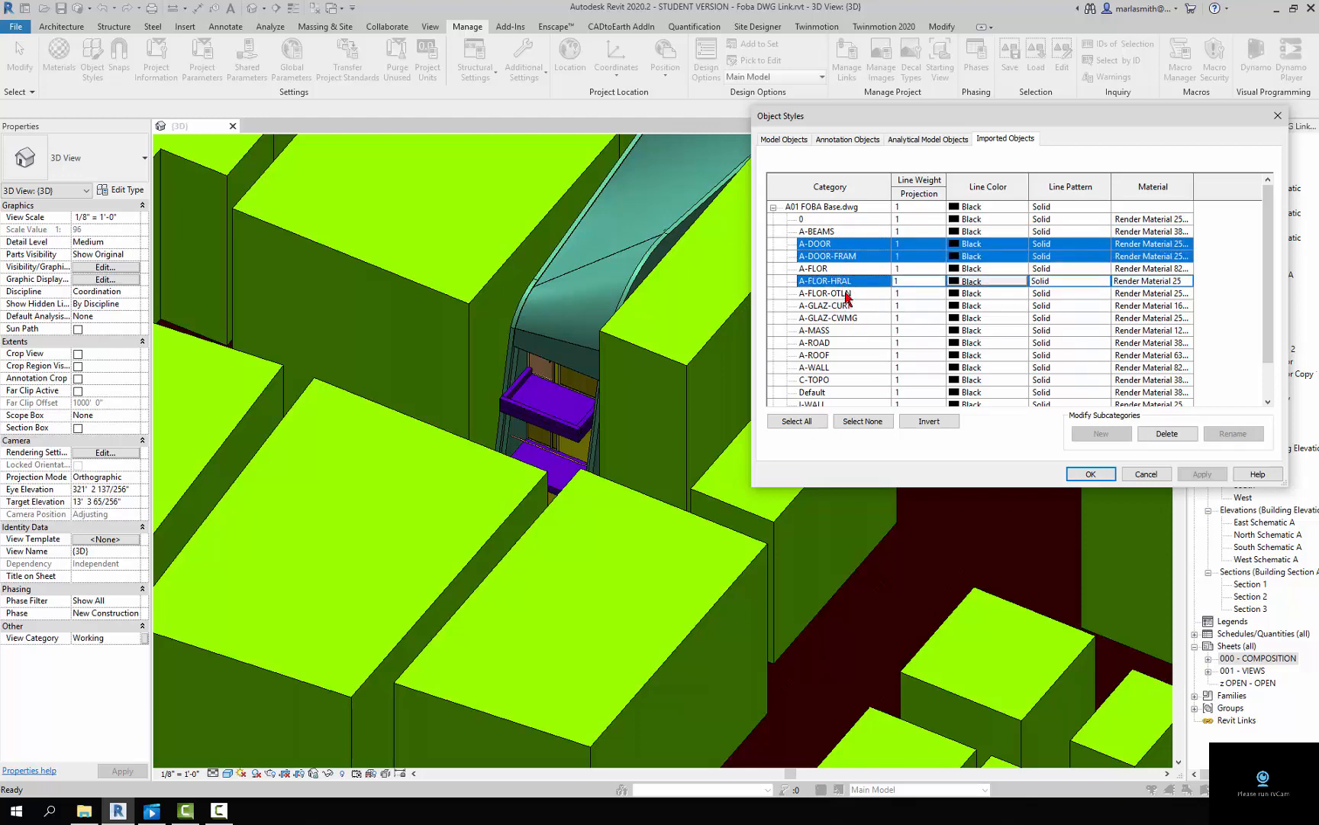
ctrl+click(841, 333)
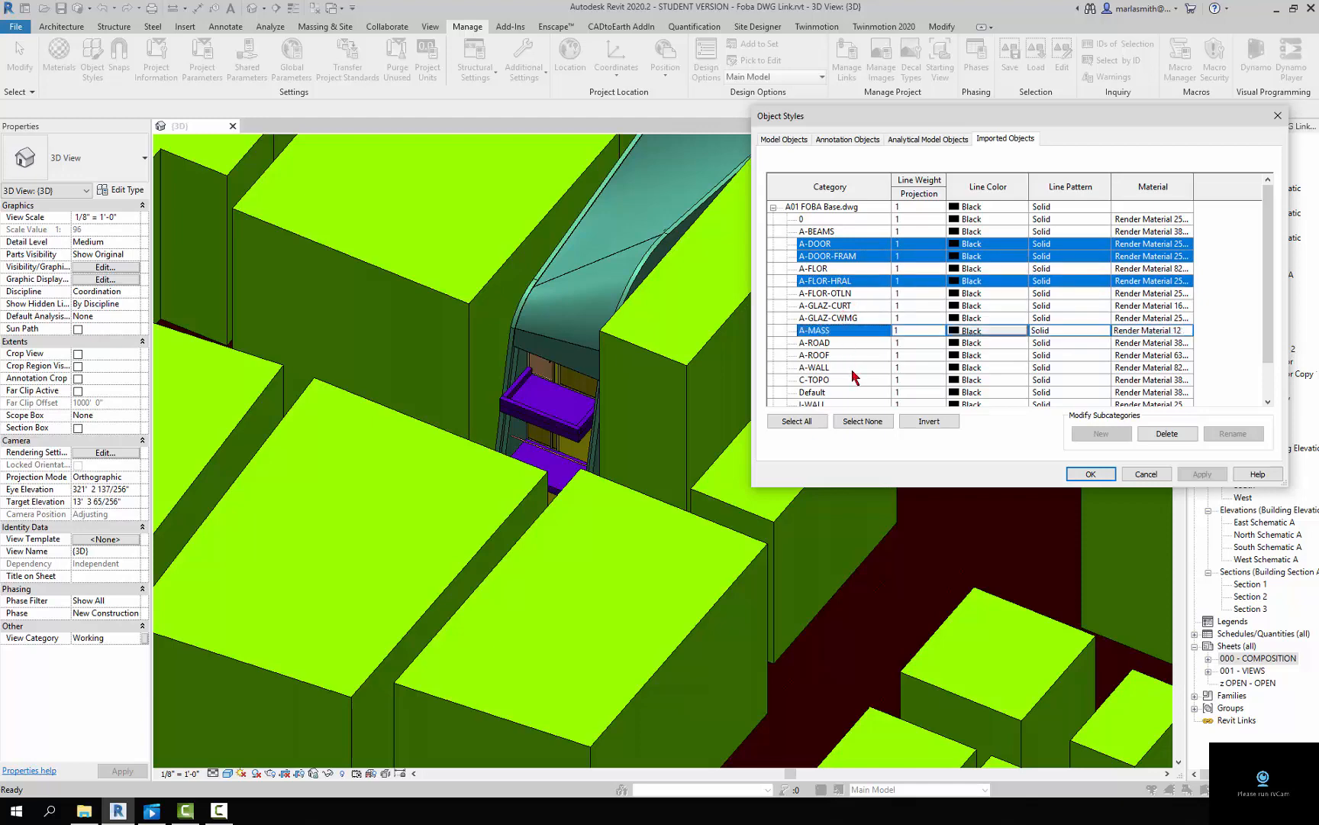
scroll(852, 374, down, 1)
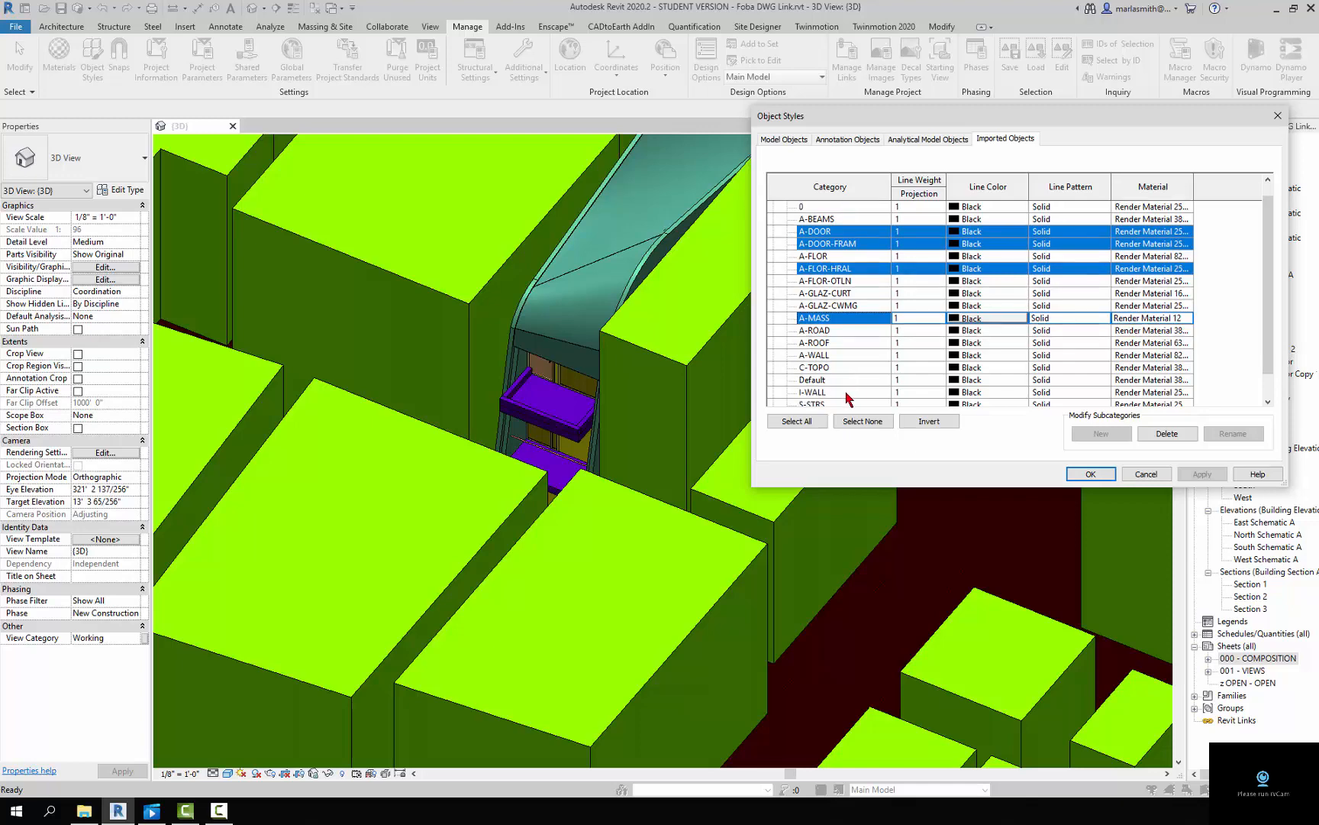
ctrl+click(847, 394)
scroll(854, 379, down, 2)
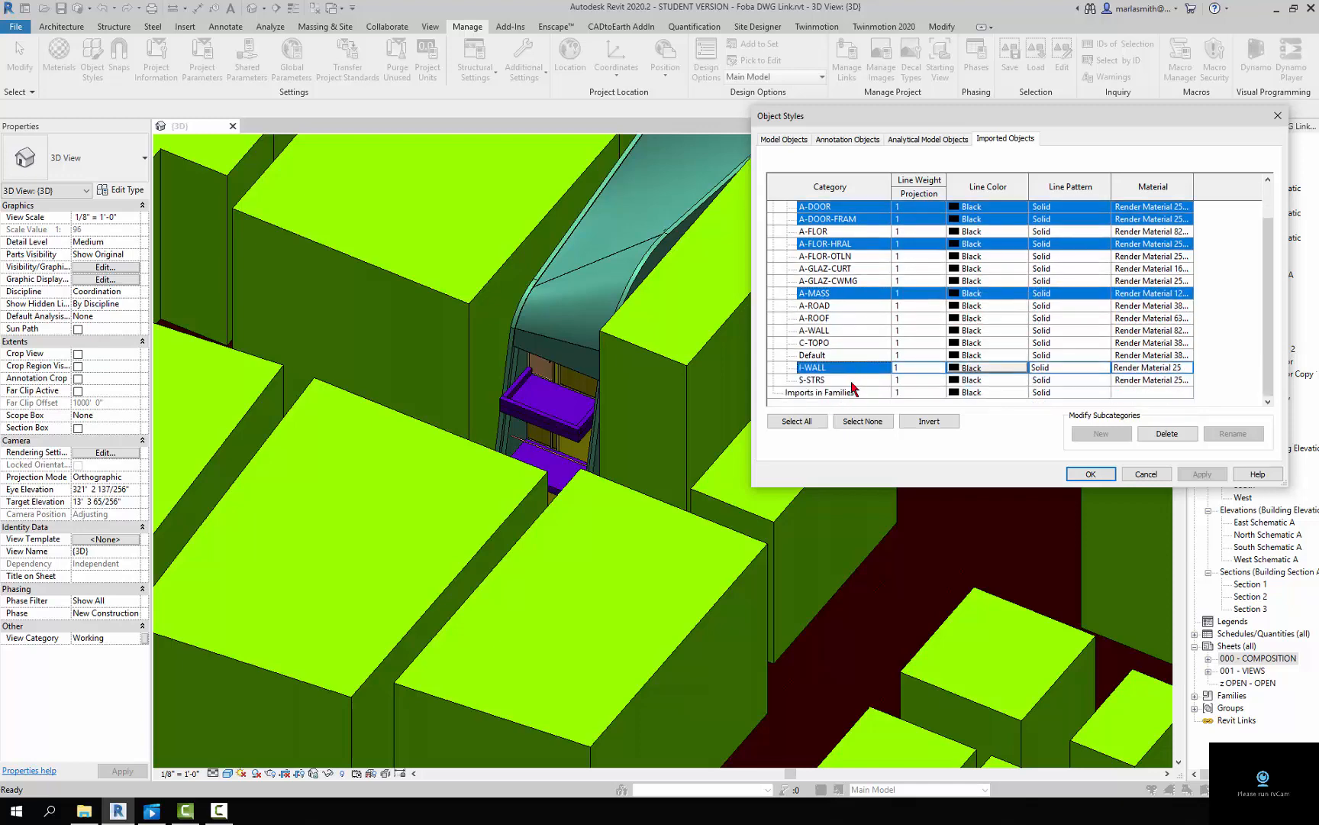
ctrl+click(852, 380)
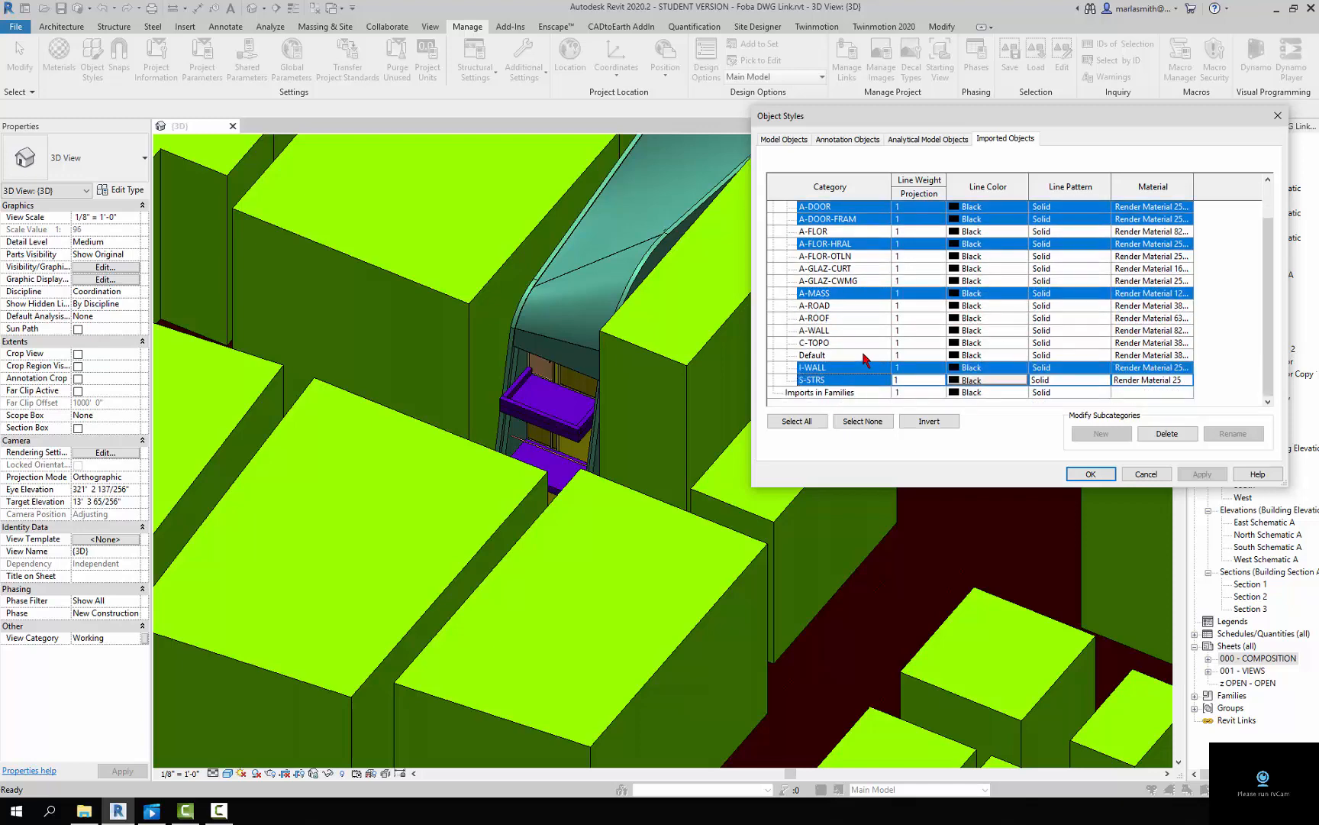
click(1184, 223)
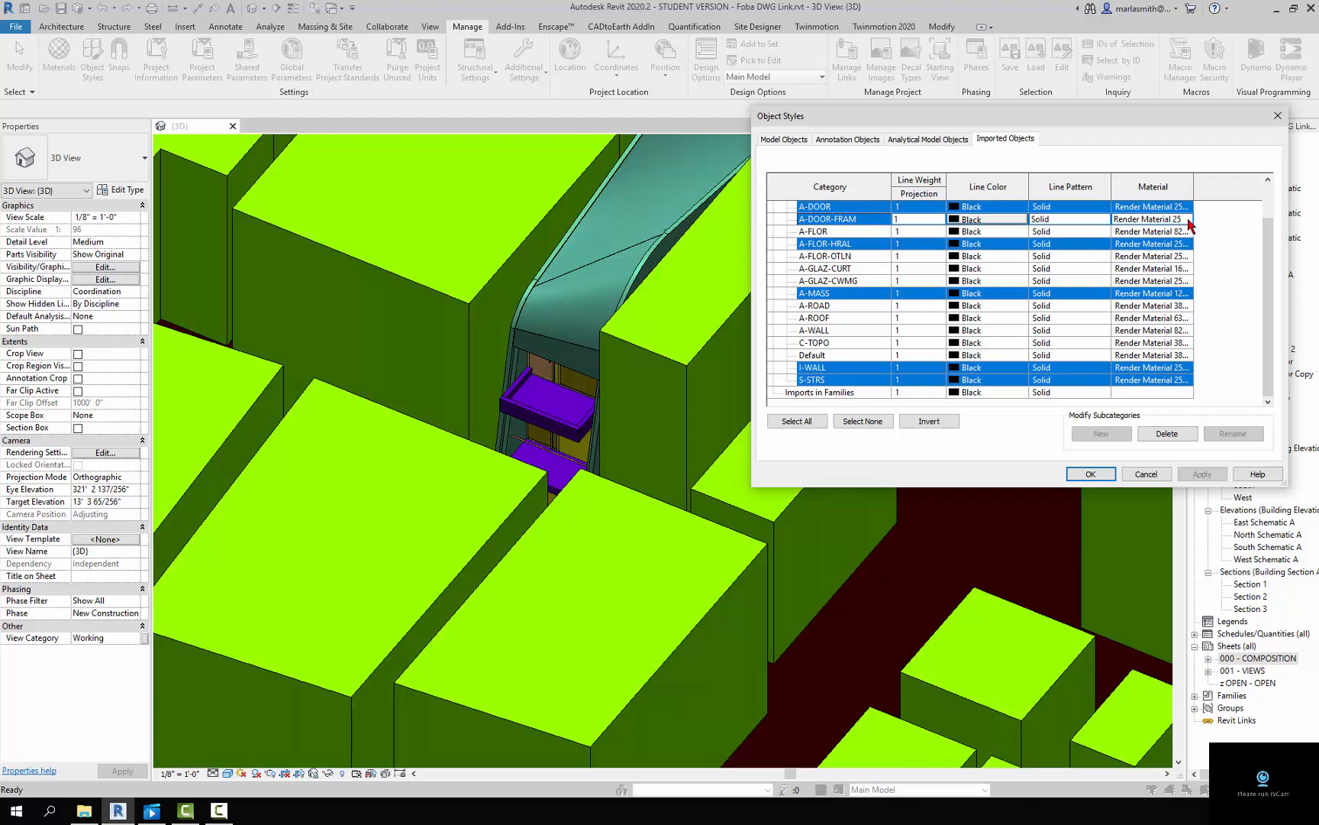
click(1188, 220)
click(1188, 220)
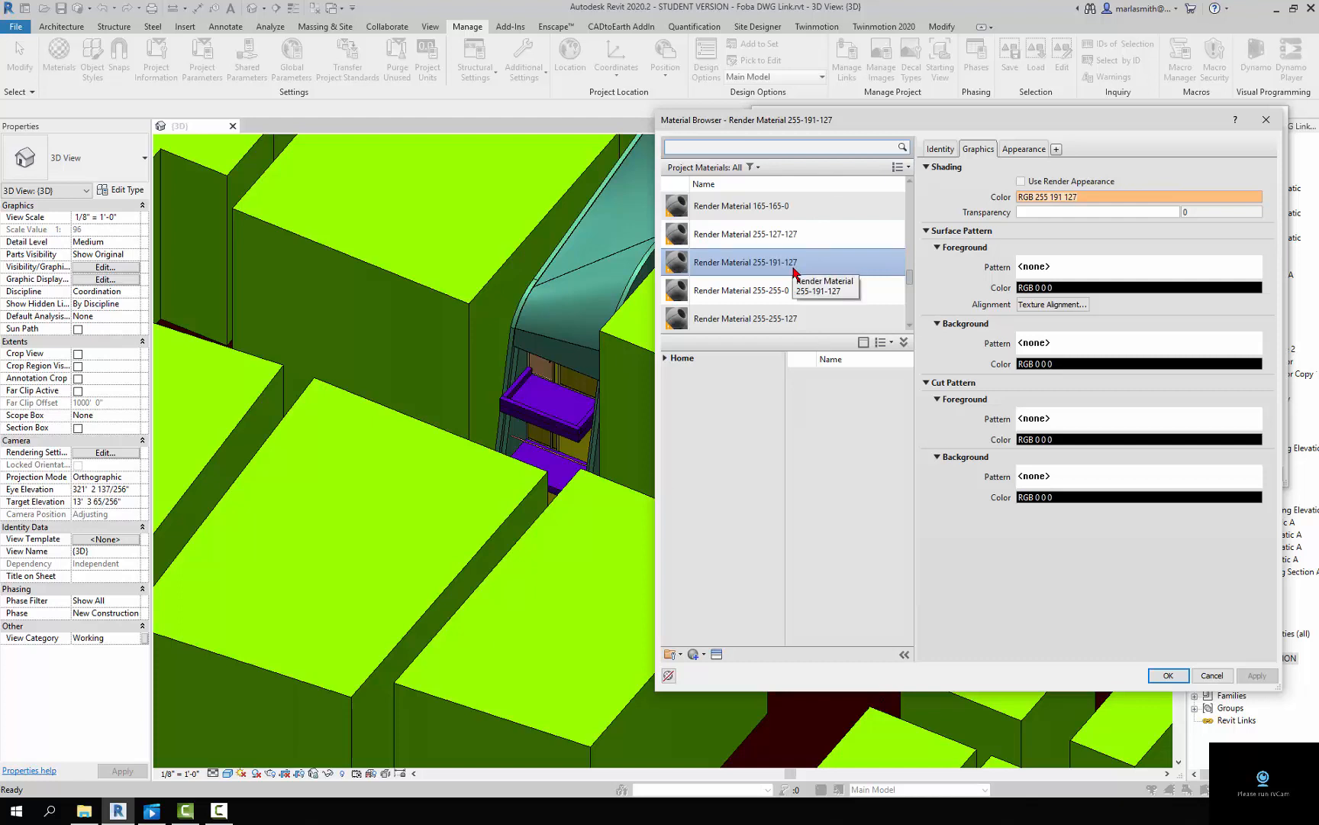
right_click(794, 269)
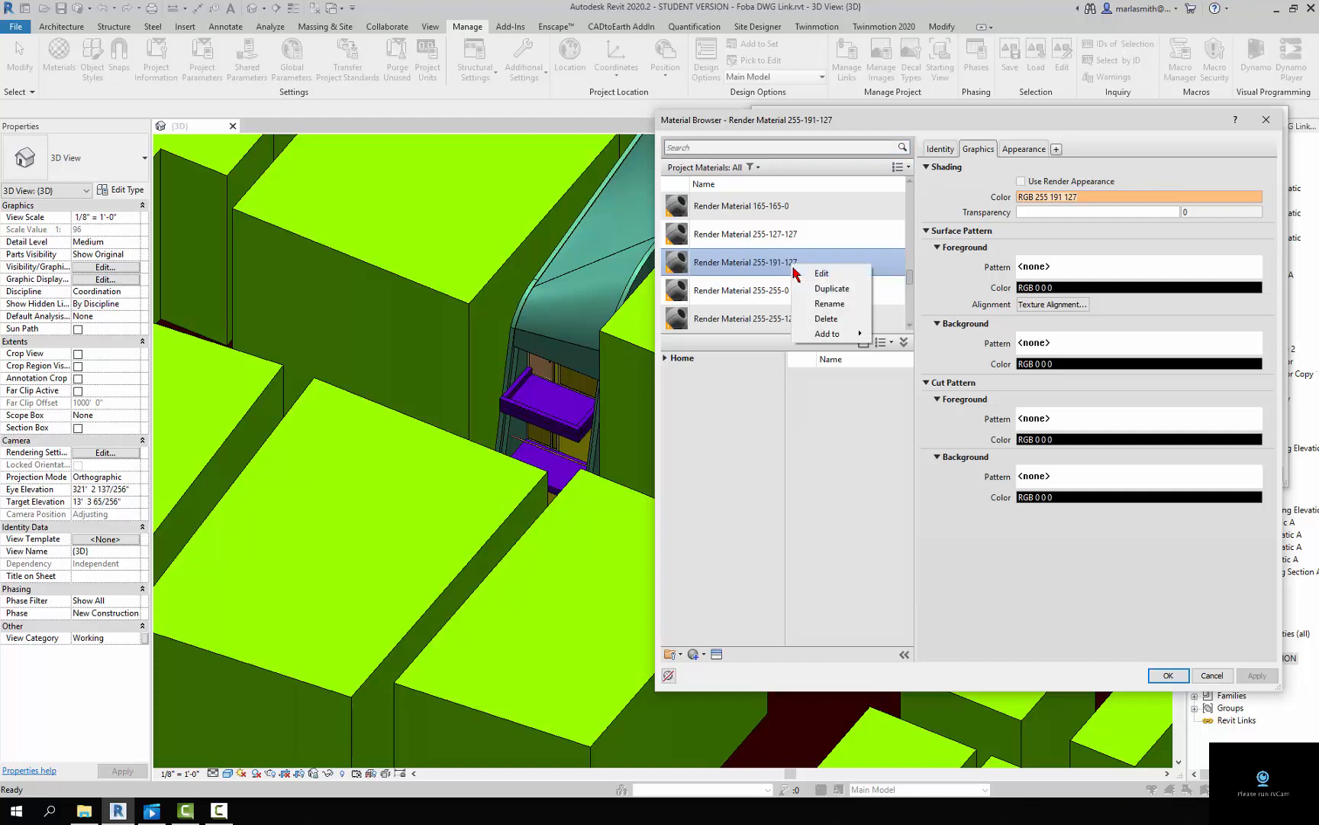
click(820, 302)
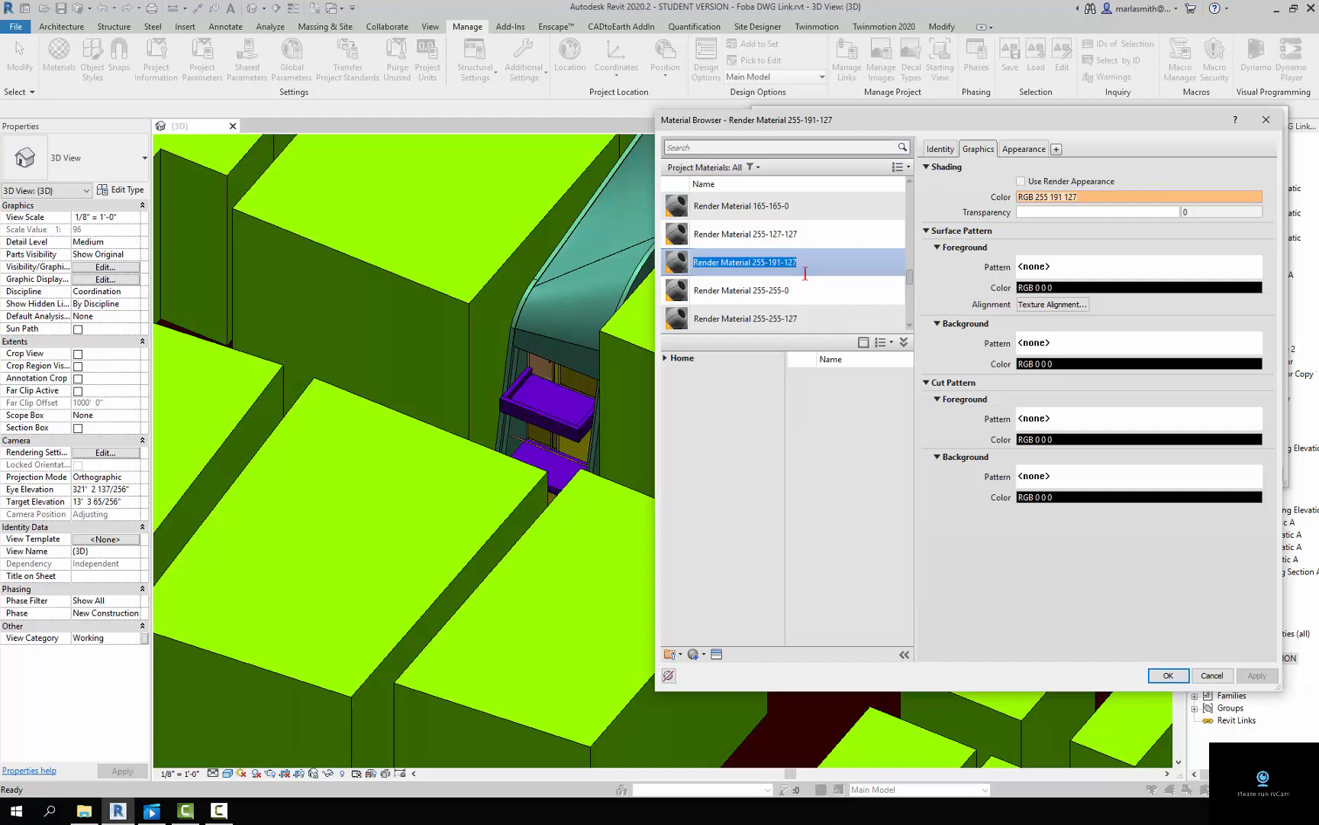
text(F Base White)
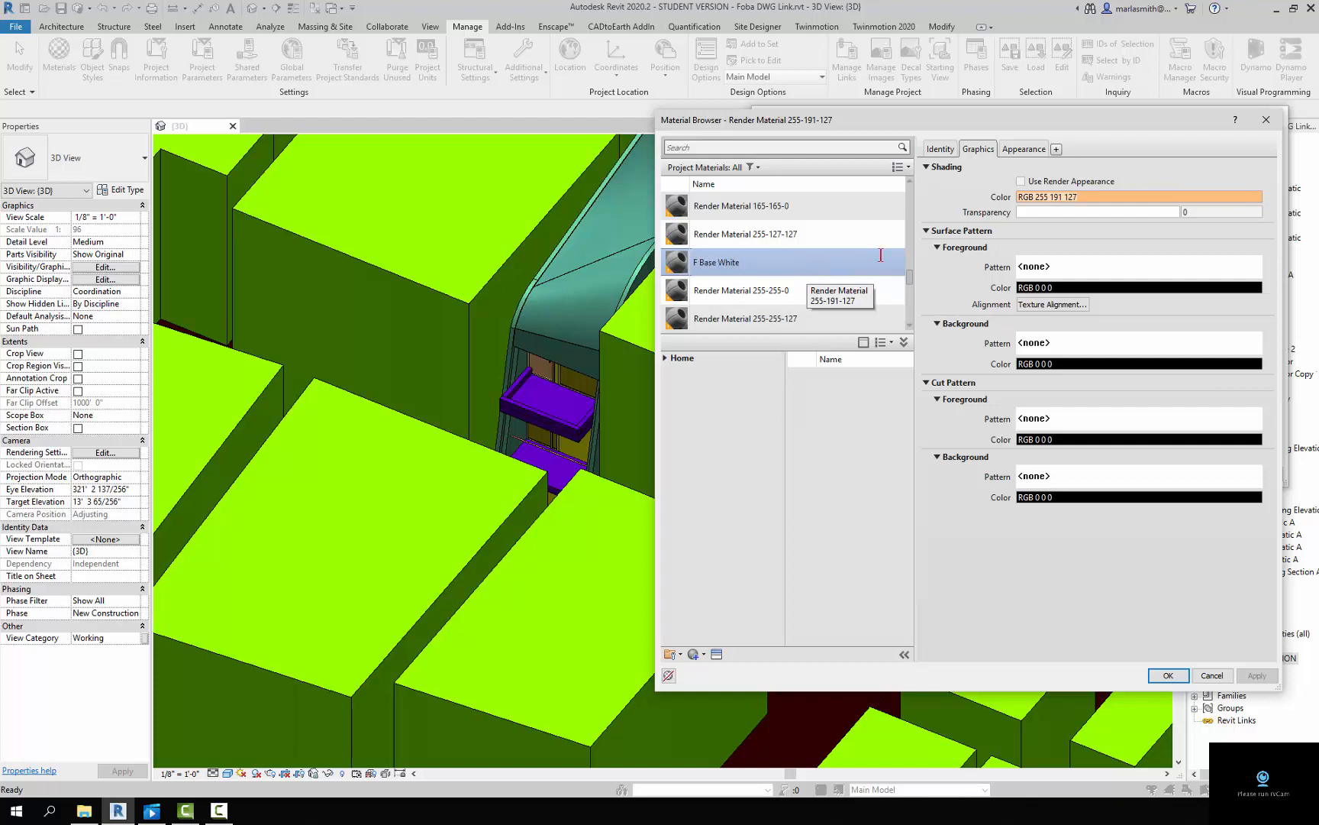
Set the appearance colour of the F Base White material to white, RGB 255 255 255
click(1024, 152)
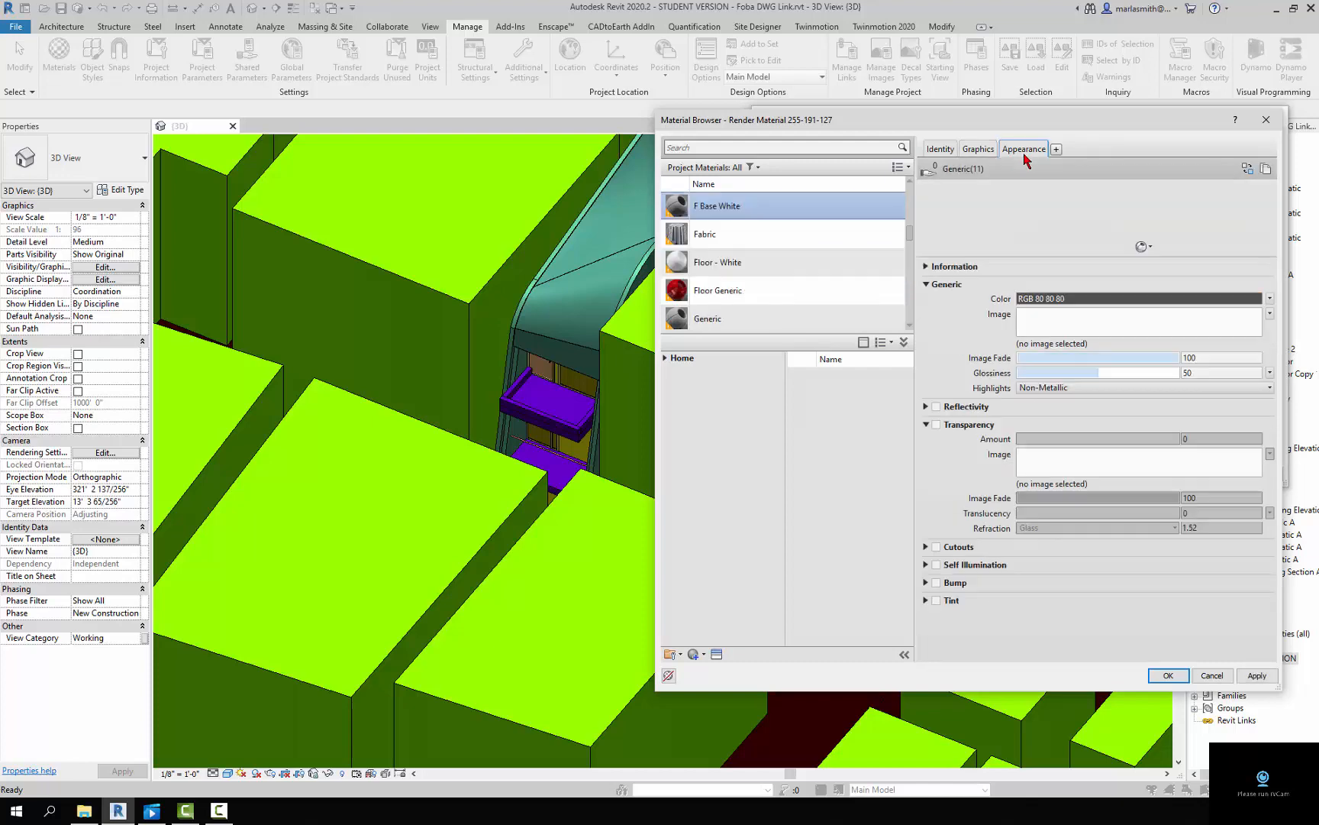
click(1097, 299)
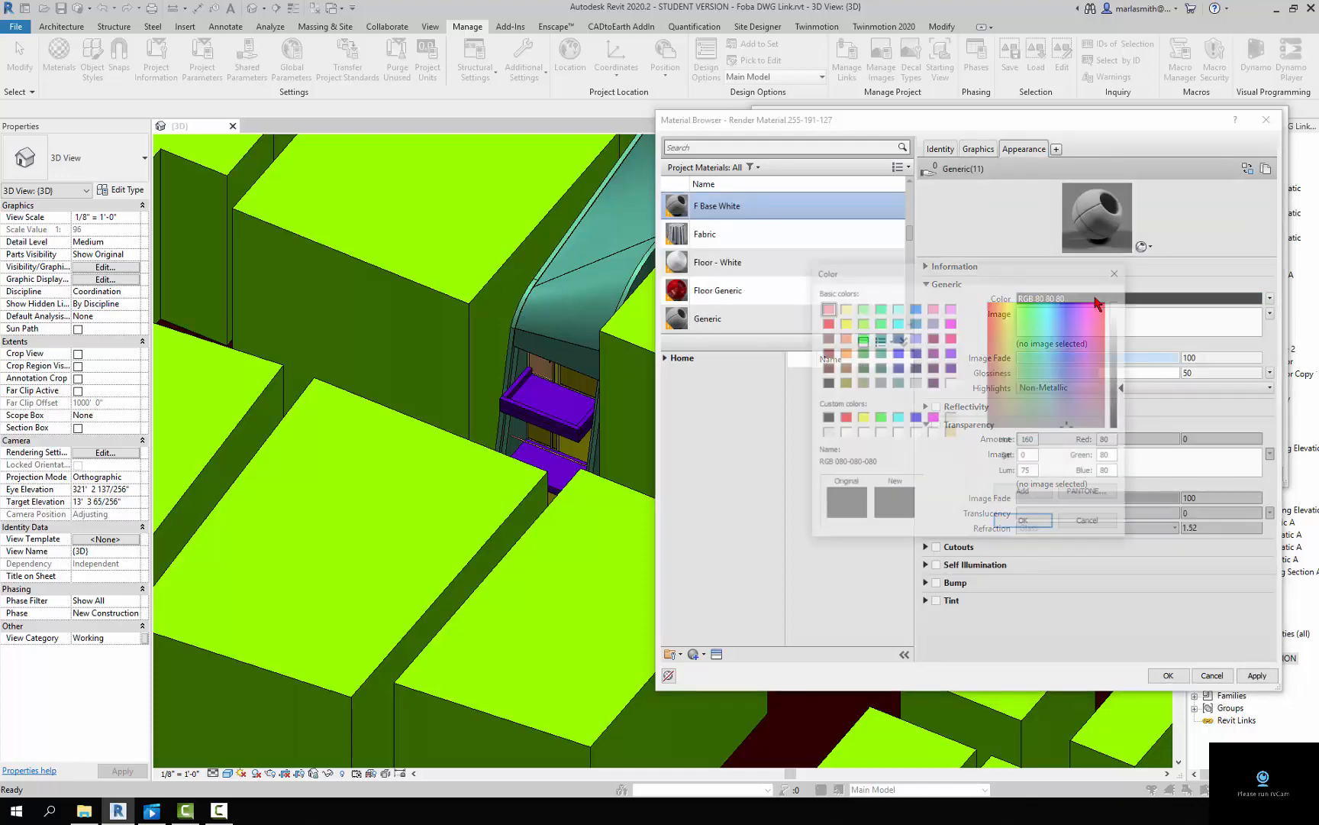
click(844, 432)
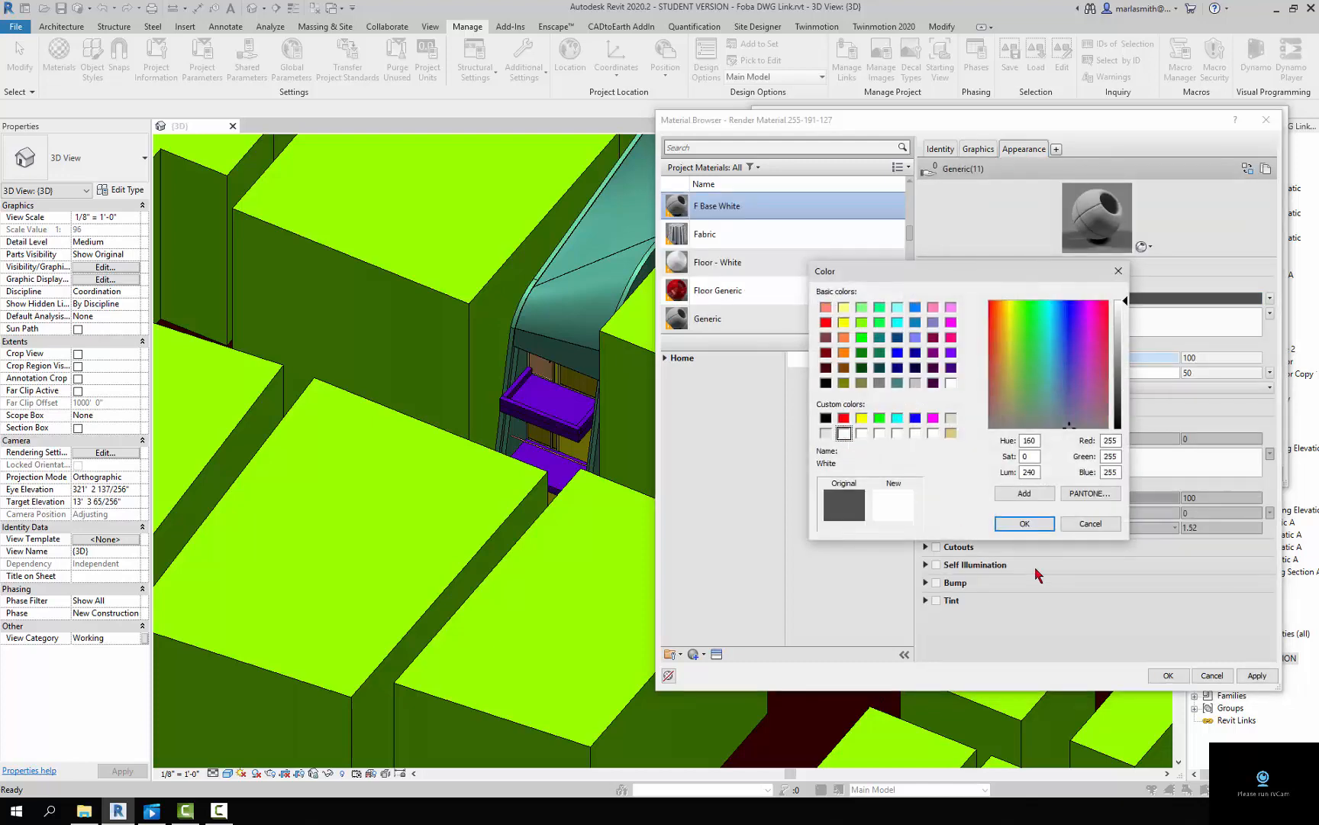
click(1027, 524)
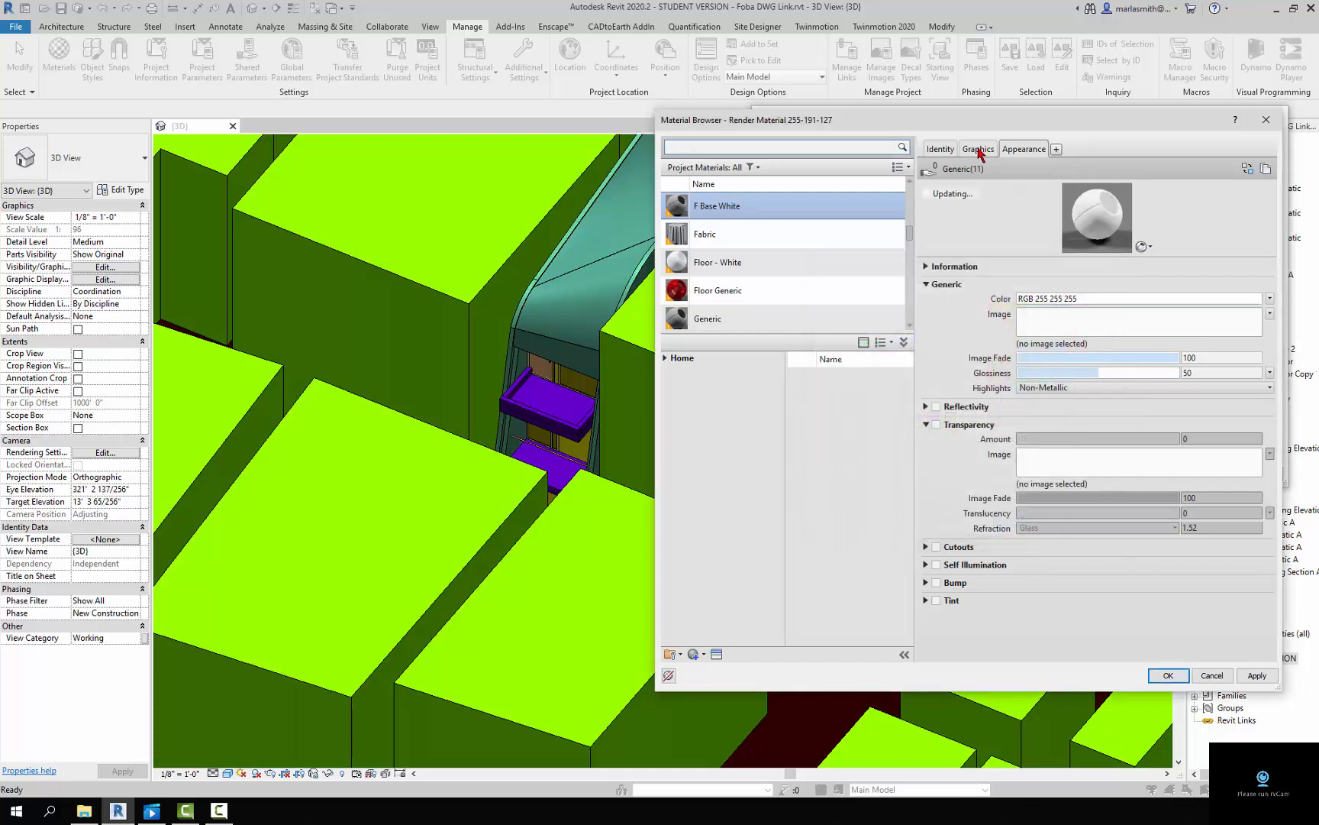
Make F Base White use its render appearance for shading and apply the material to the selected layers
click(978, 149)
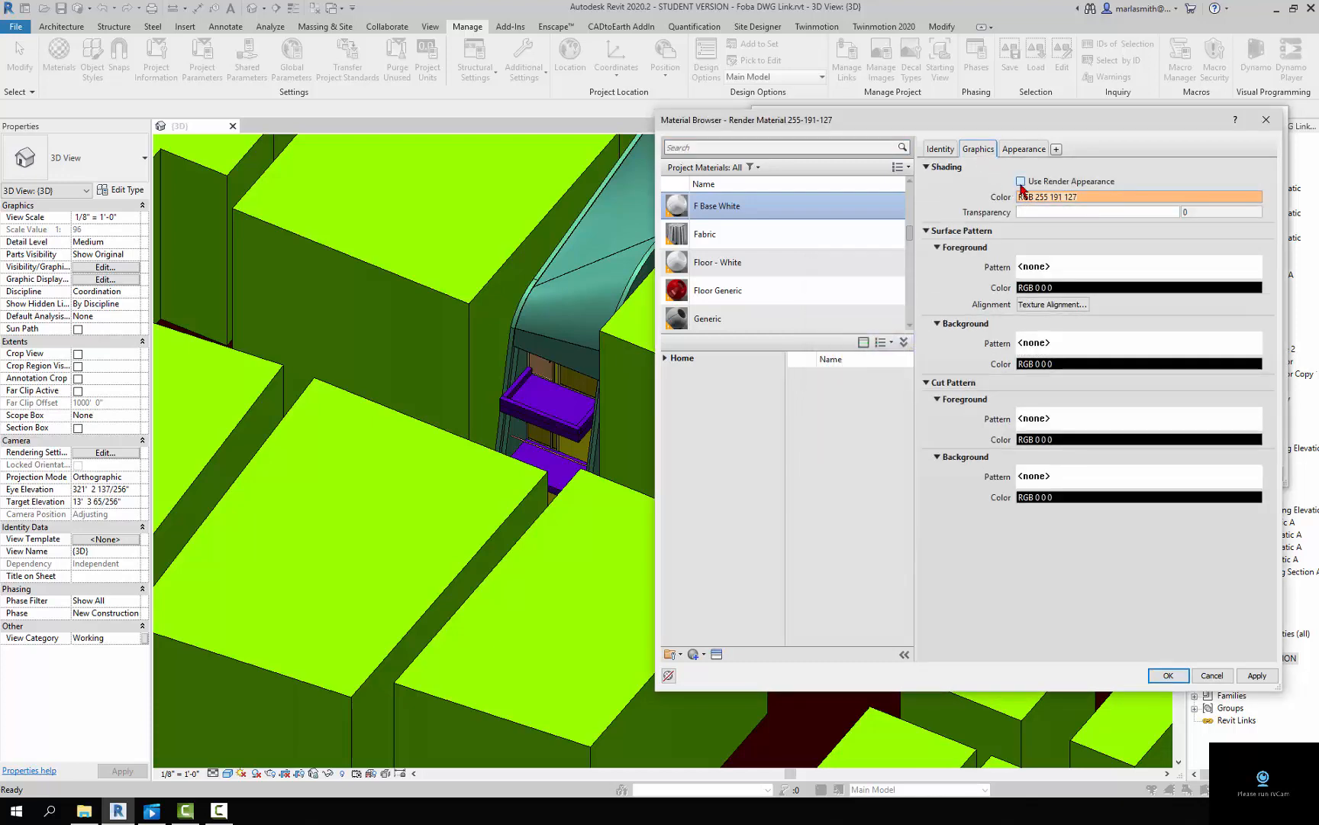
click(1021, 182)
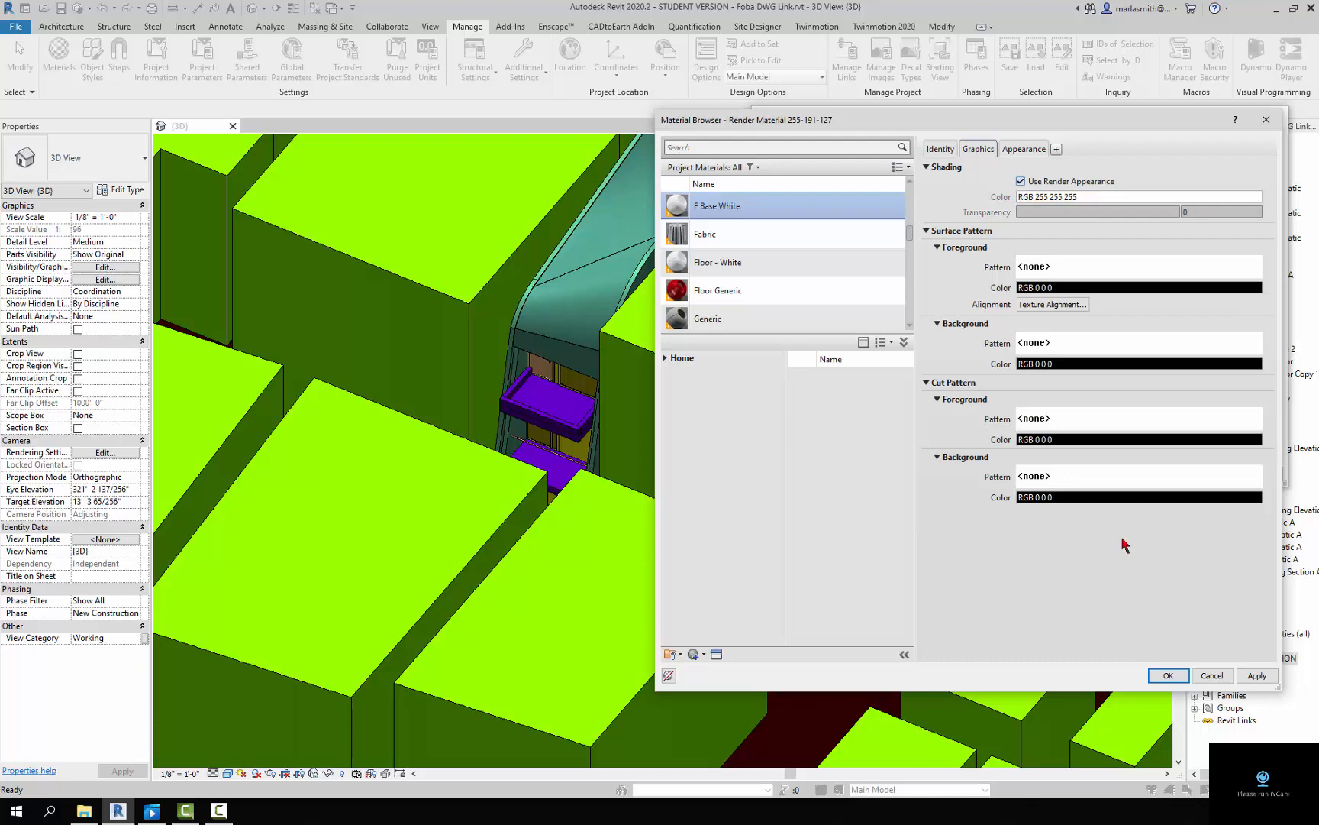
click(1168, 676)
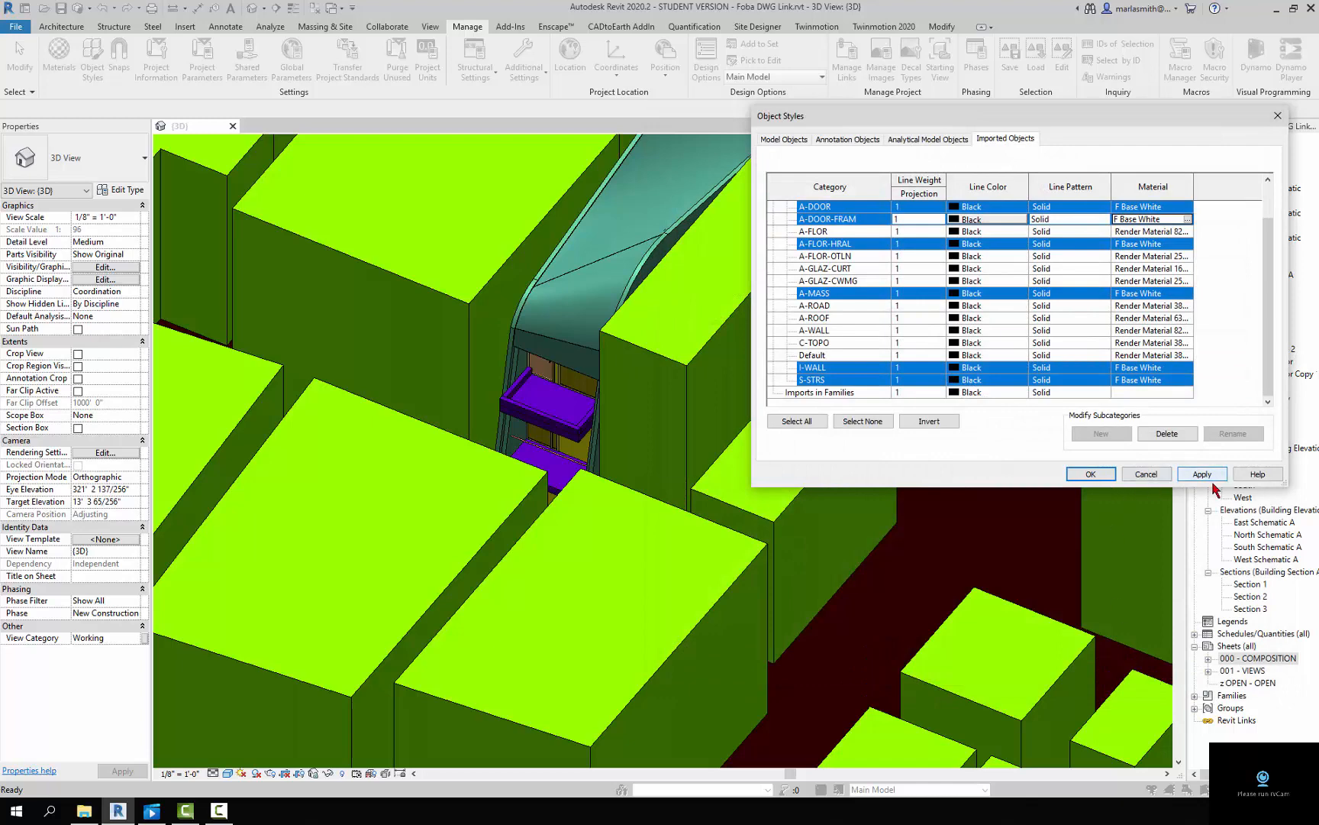
click(1203, 474)
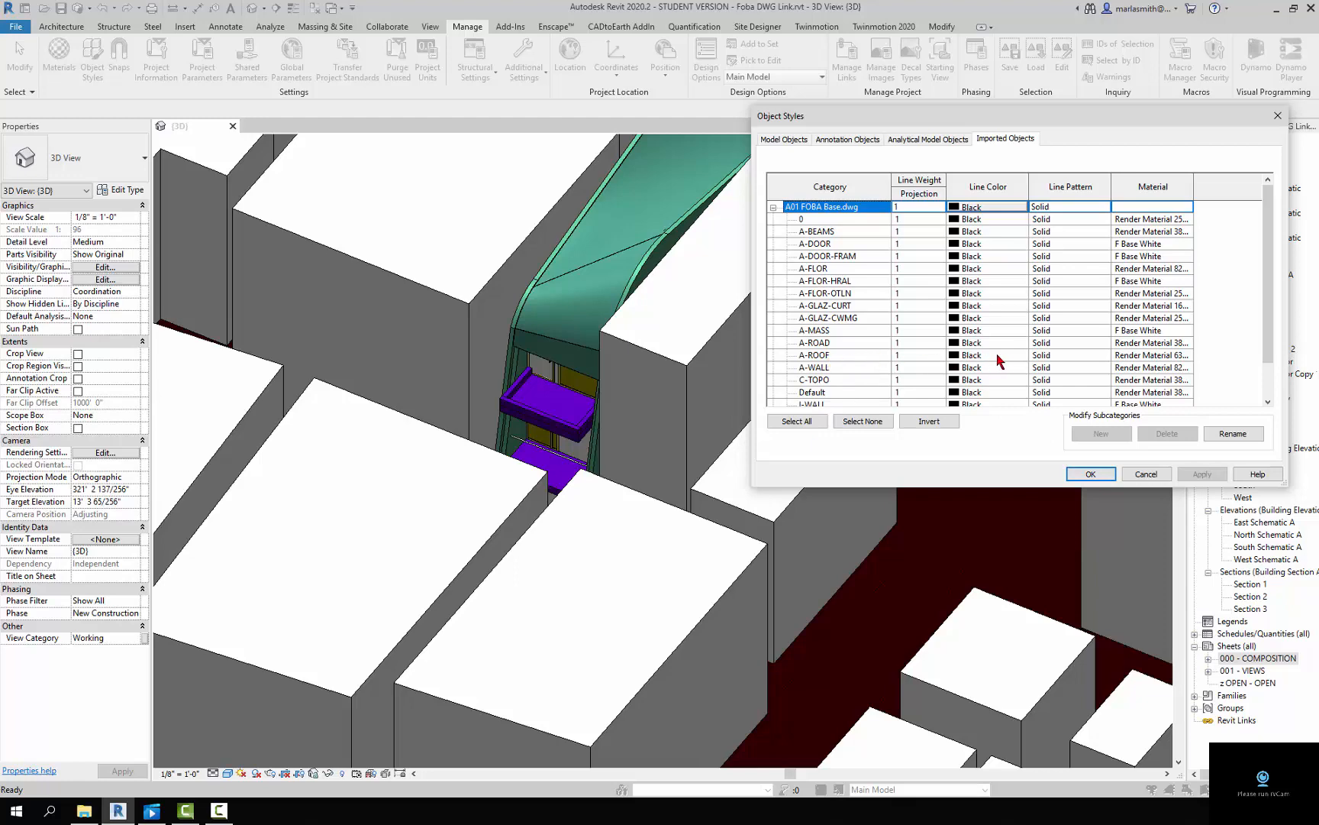
Search the materials for asphalt and add the library material Asphalt, Pavement, Light Grey for the A-ROAD layer
click(1189, 343)
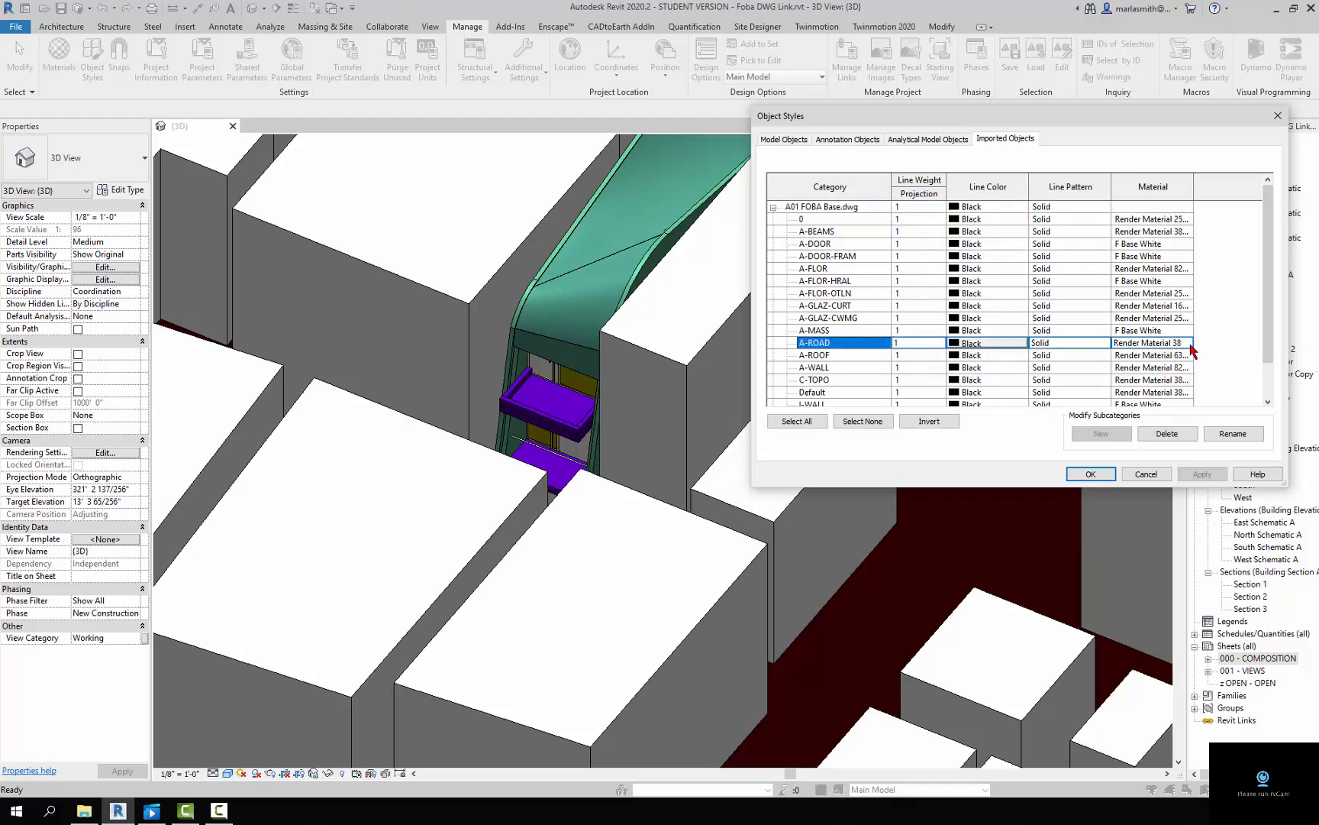
click(1190, 343)
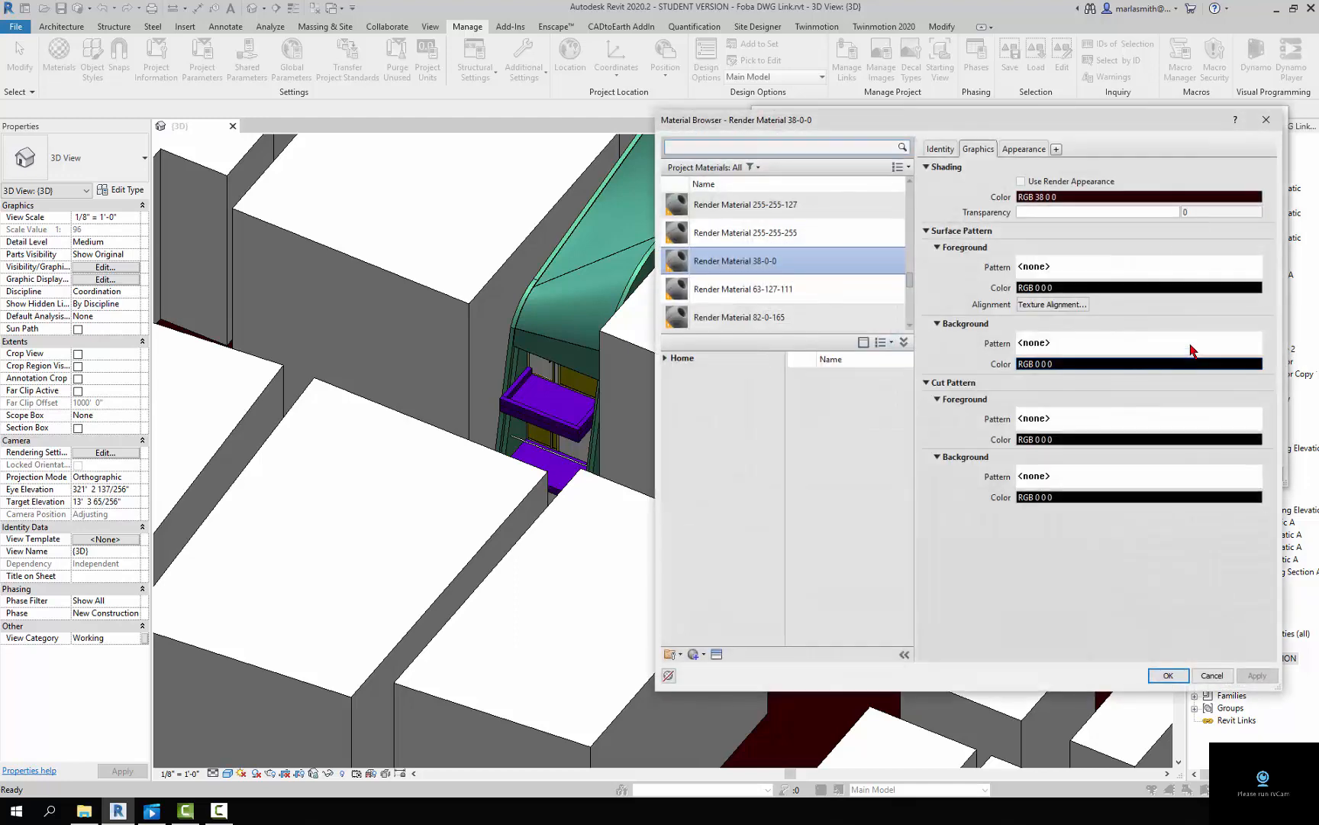
click(710, 145)
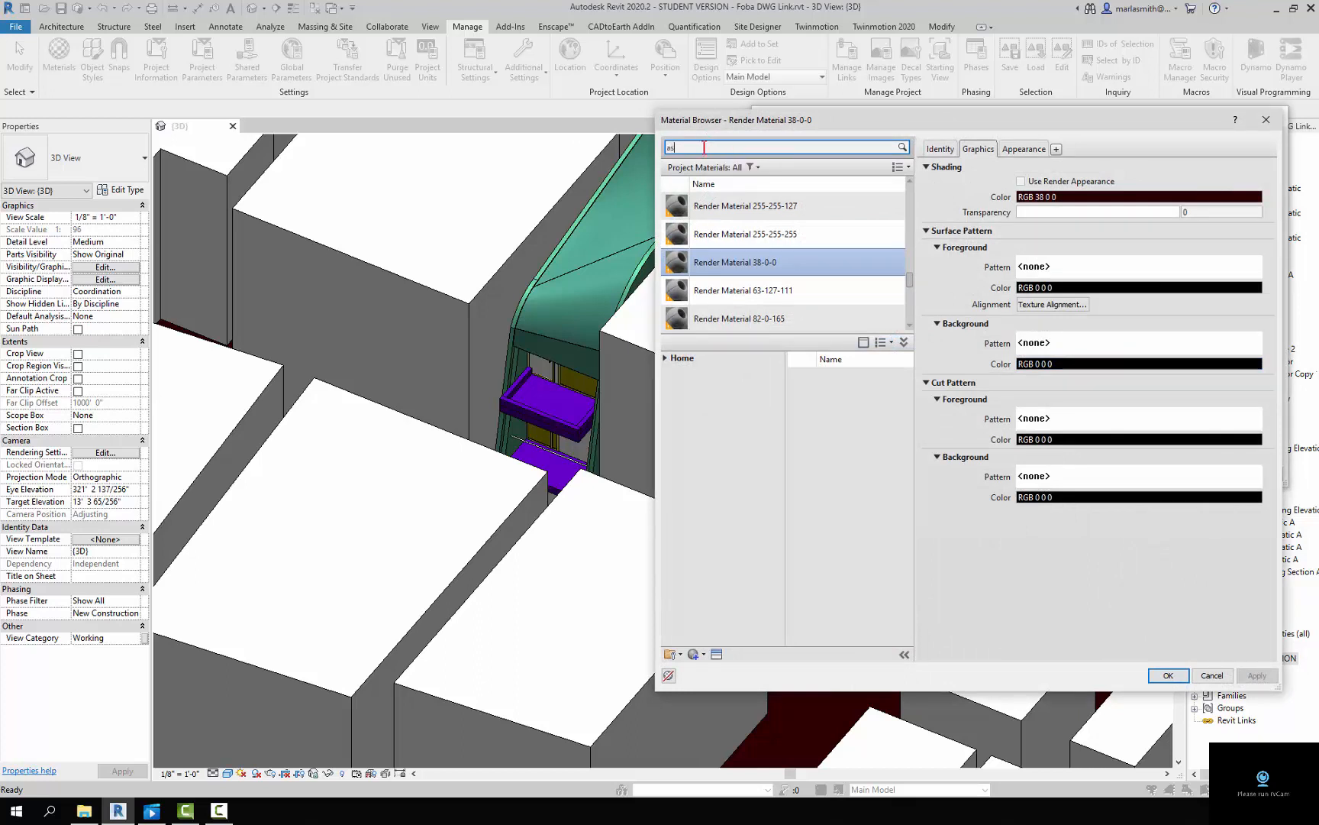
text(halt)
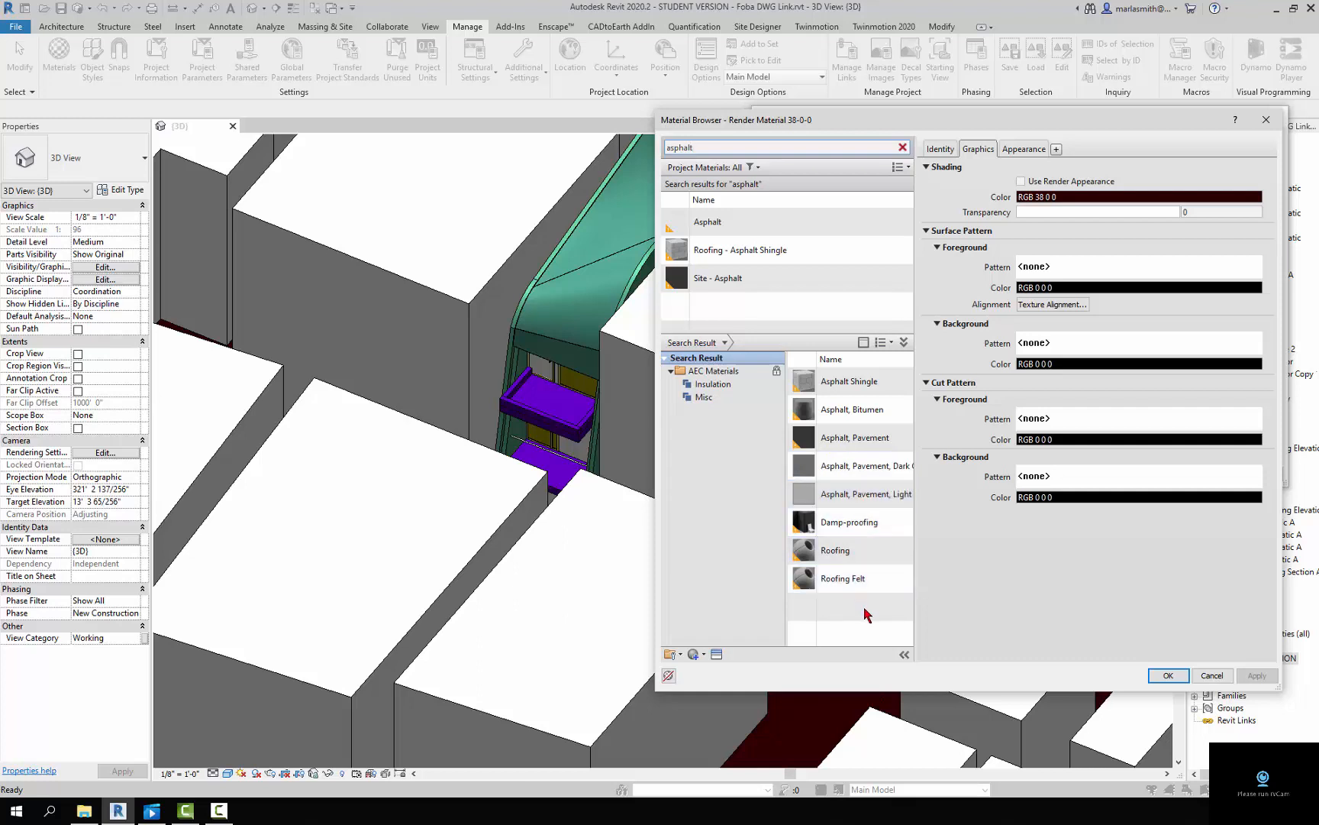
mouse_move(903, 496)
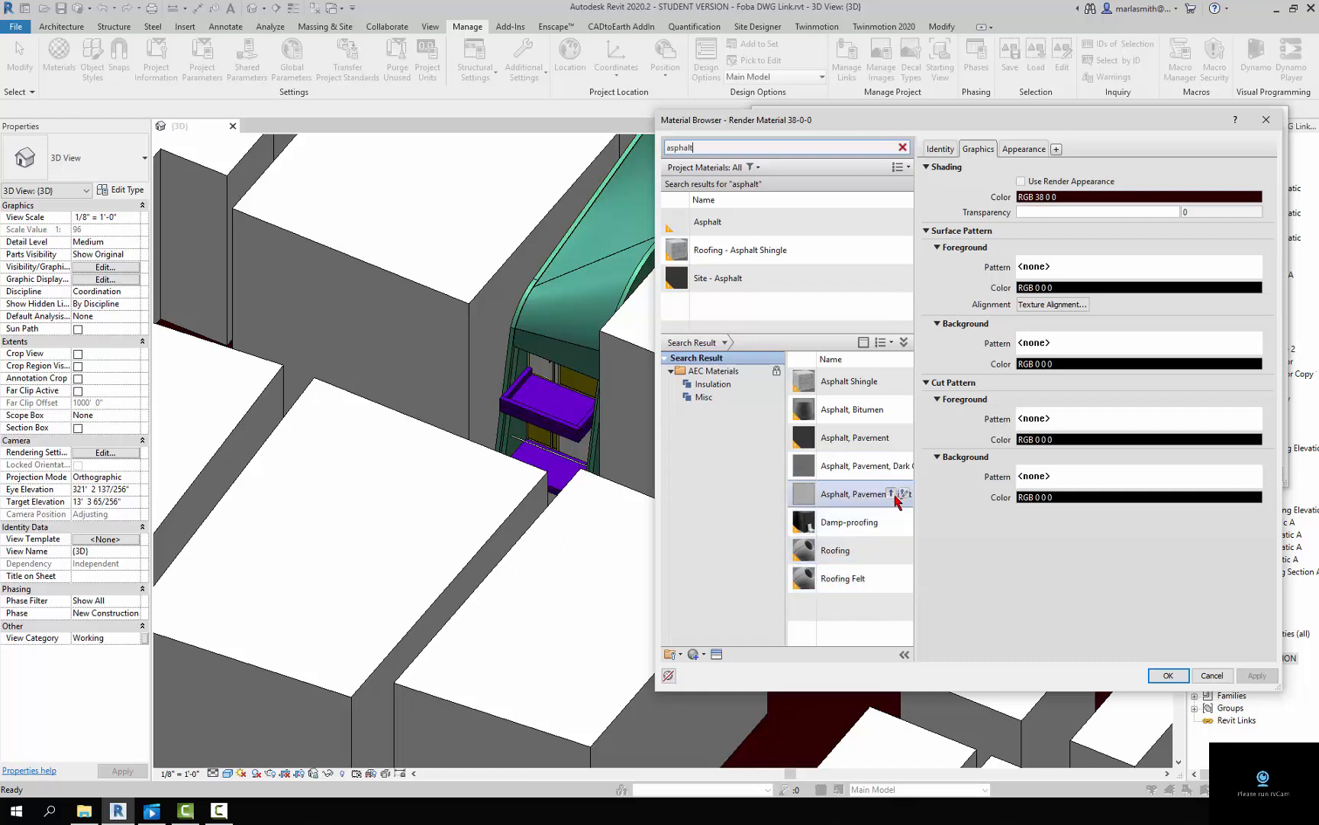
click(891, 495)
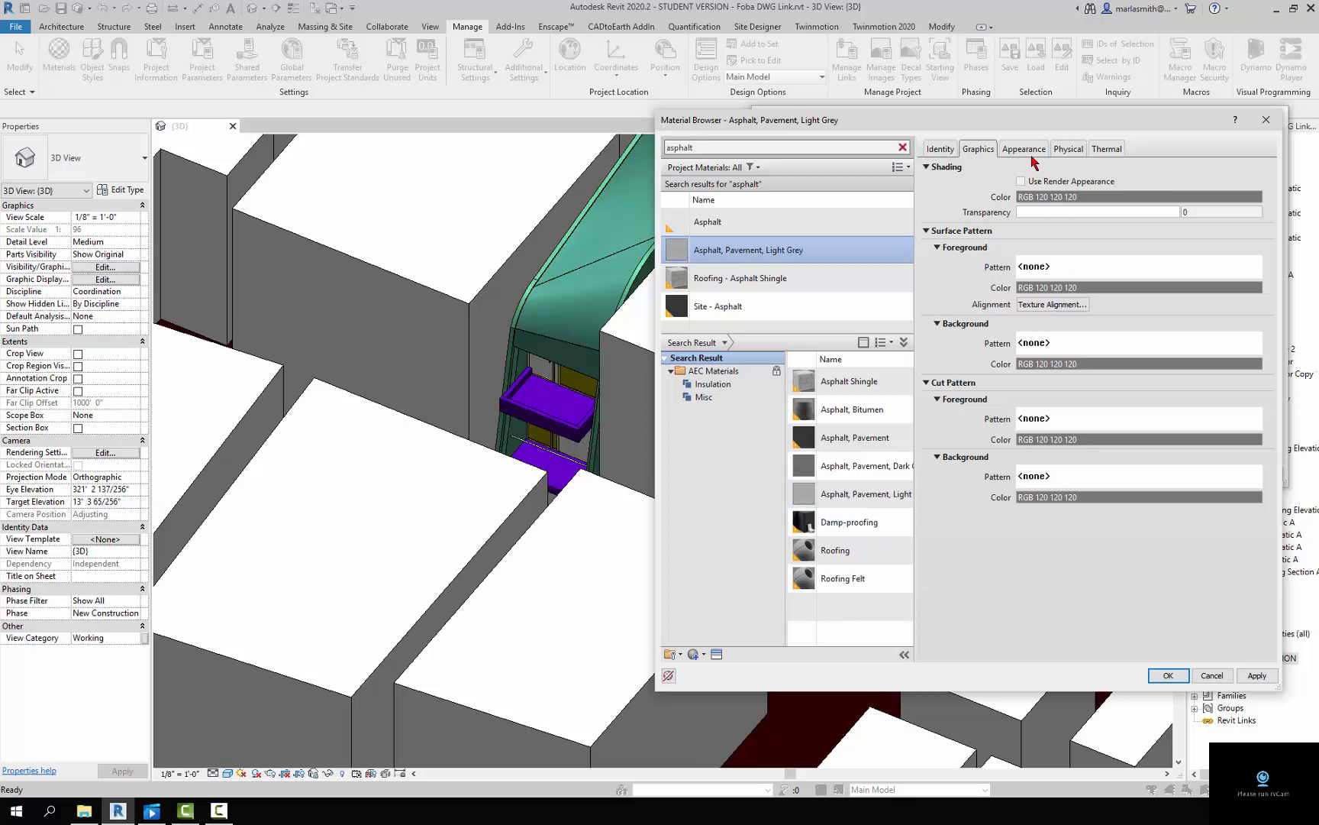
Make the light grey asphalt use its render appearance for shading and apply it to the A-ROAD layer
click(1021, 182)
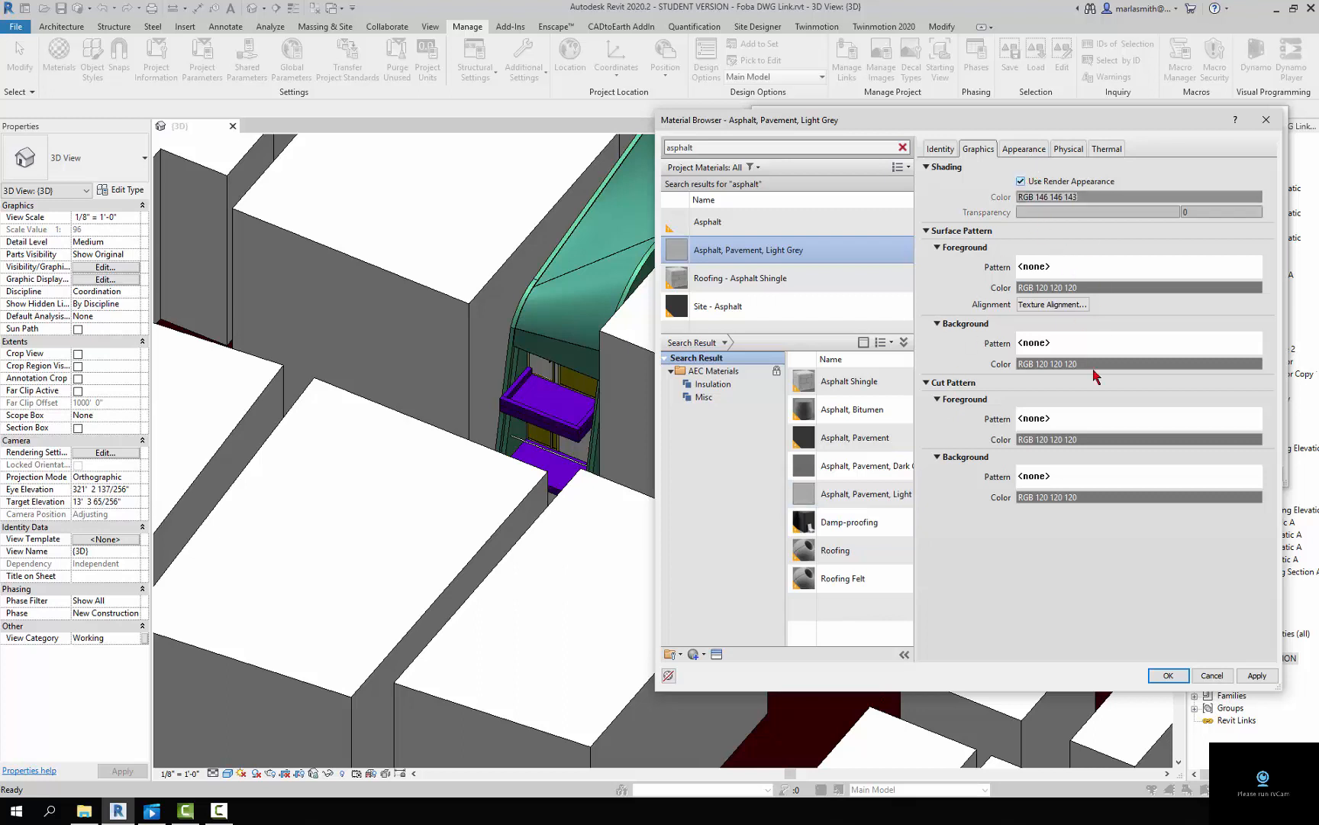
click(1169, 675)
click(1202, 475)
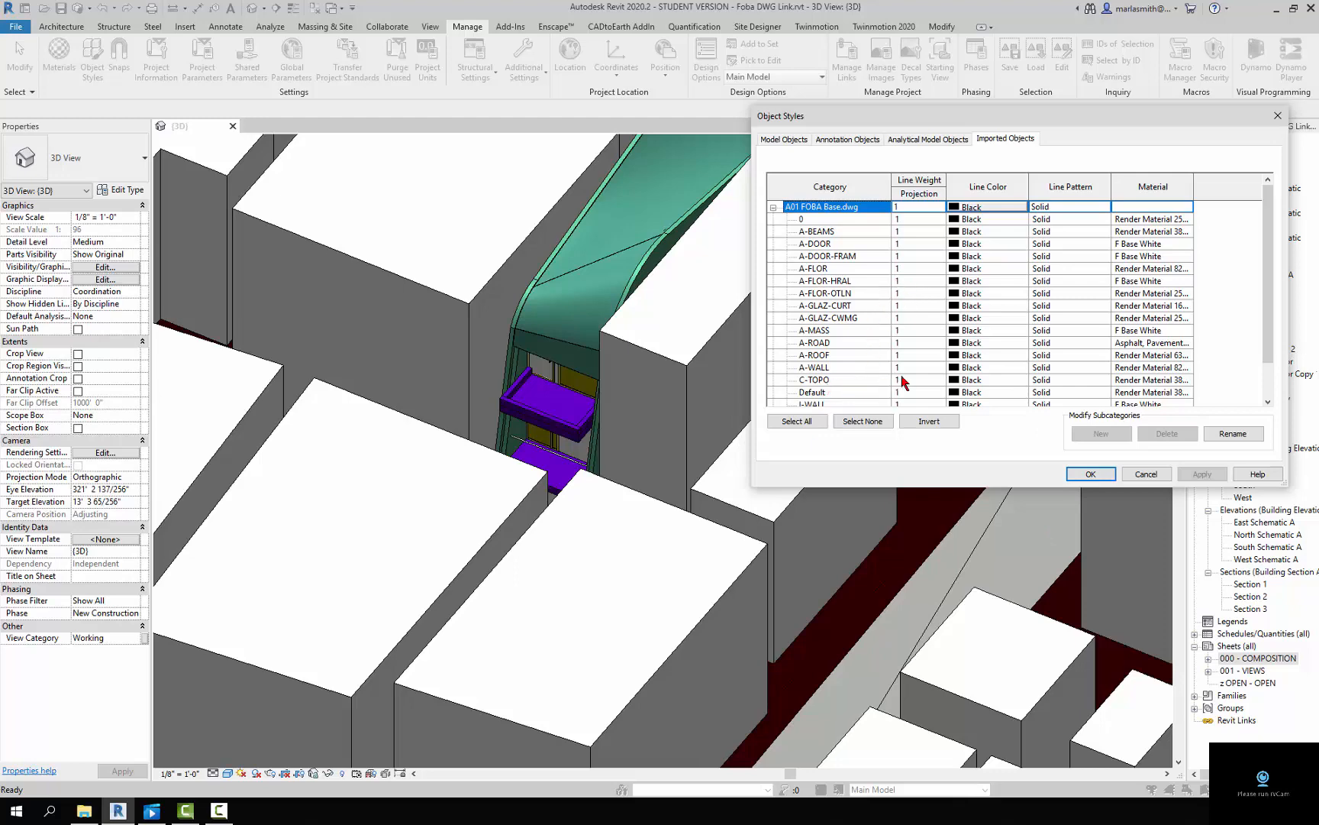
Search the materials for sand, choose Site - Sand for the C-TOPO layer and make it use its render appearance for shading
click(1177, 387)
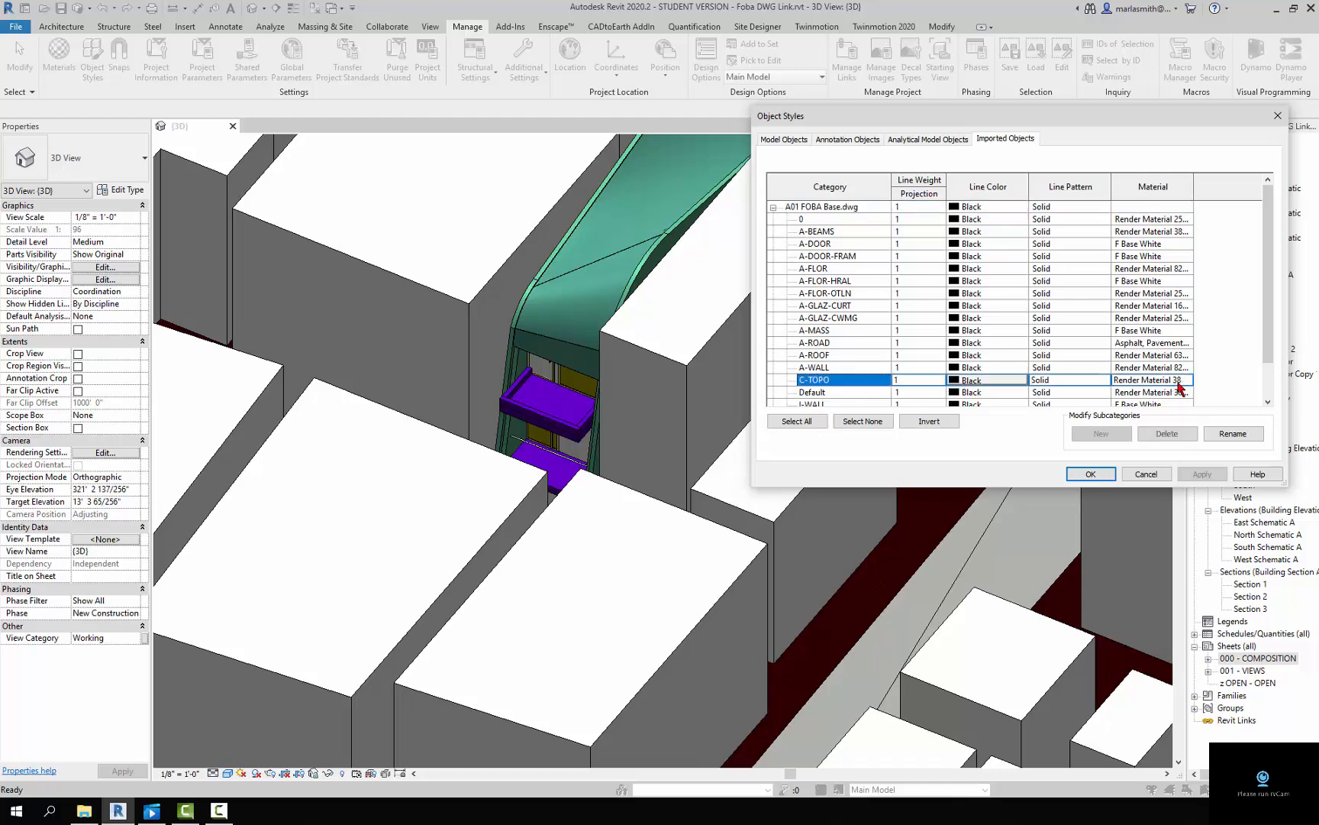
click(1191, 382)
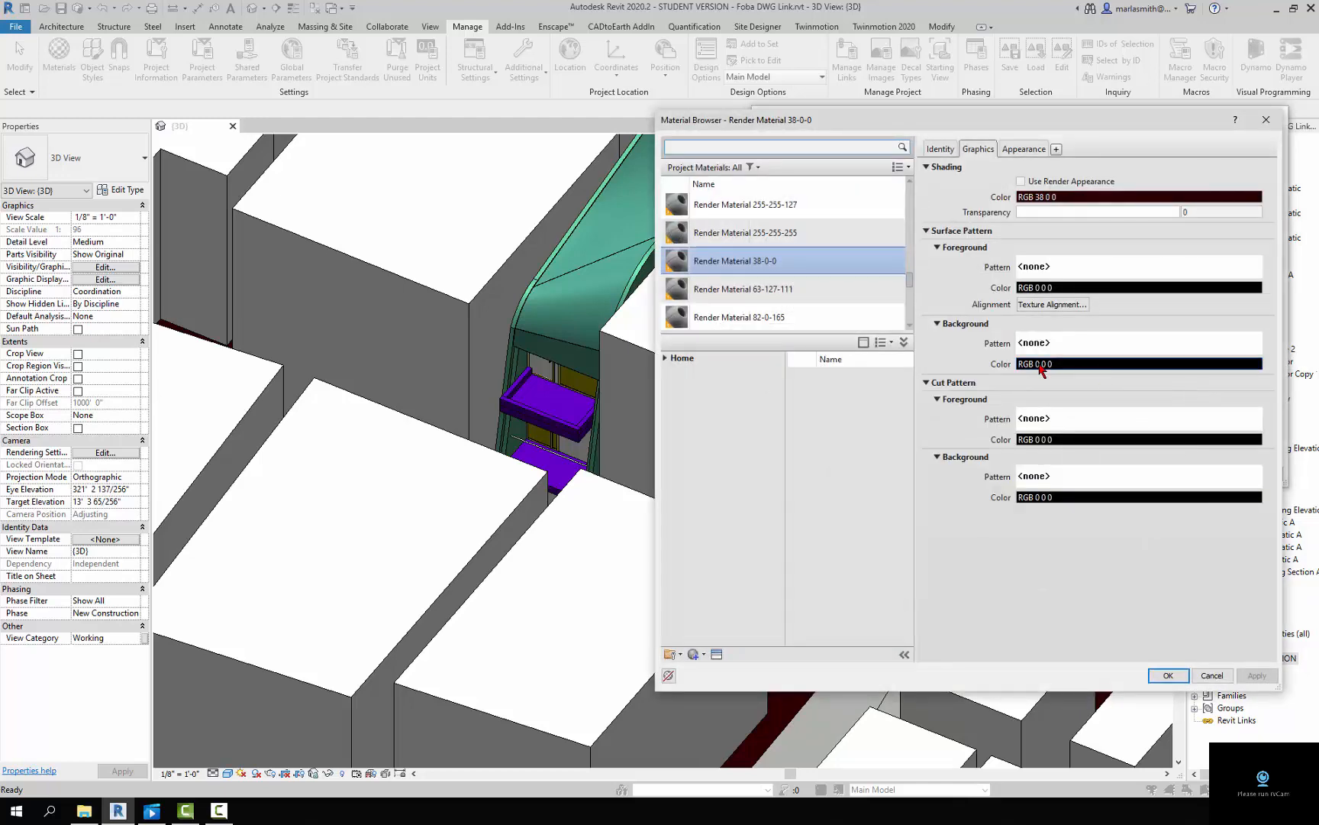
click(787, 149)
text(sa)
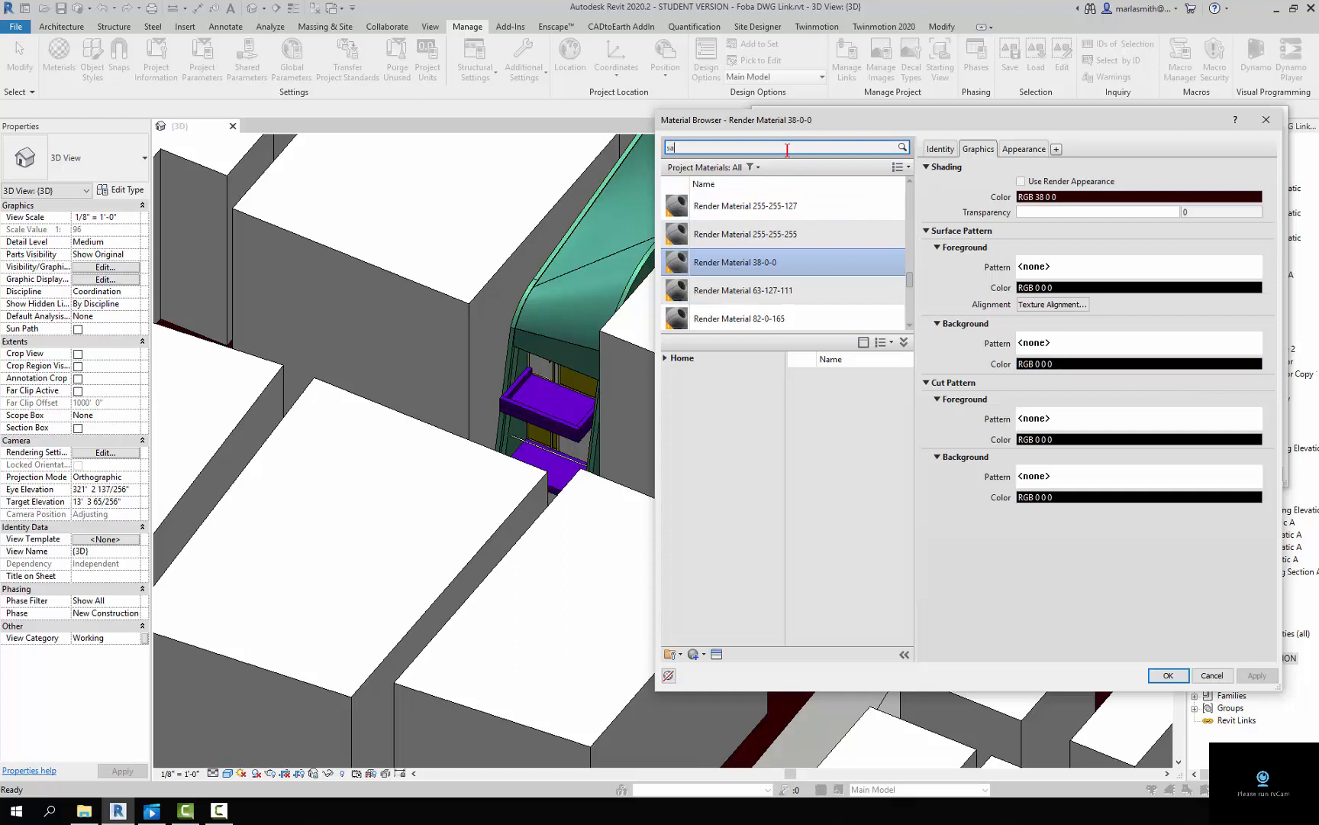
text(nd)
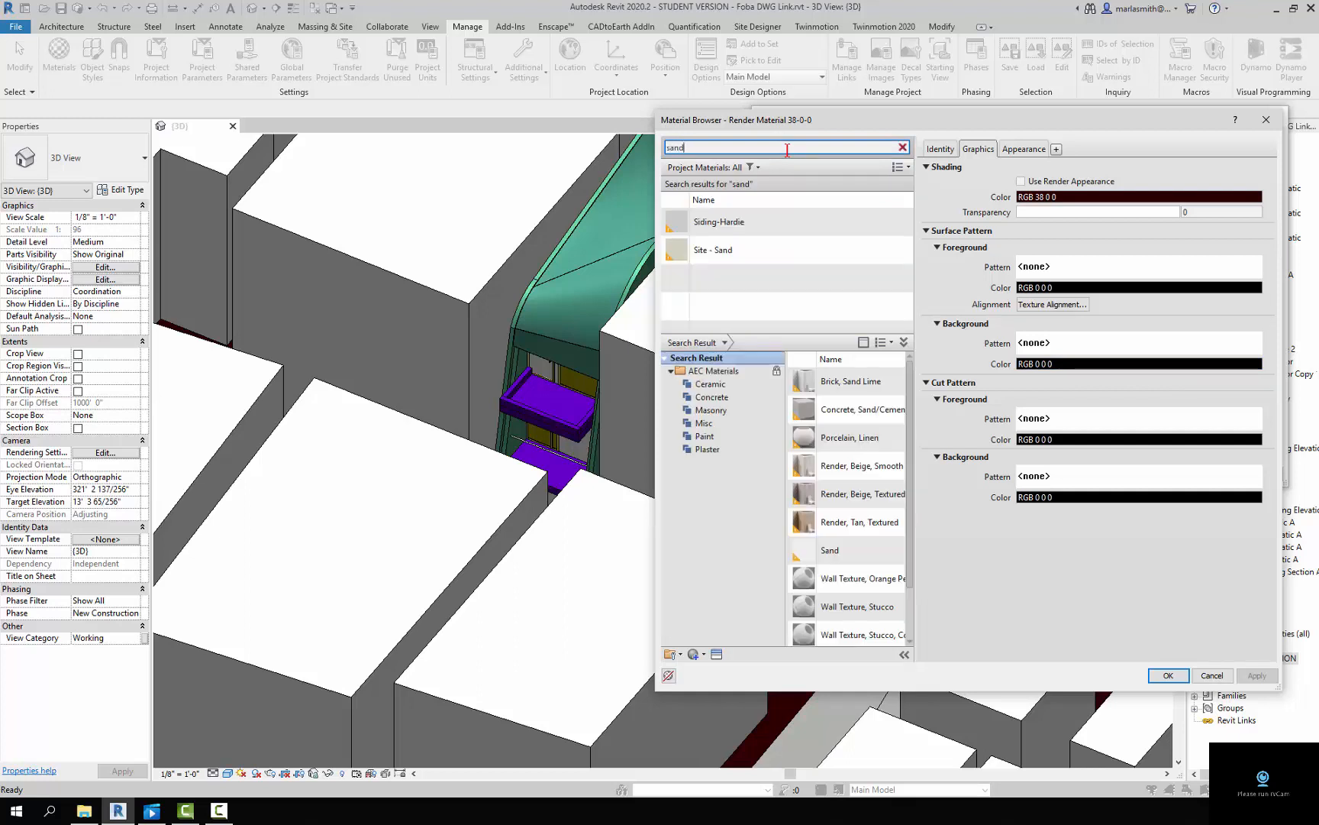
click(739, 263)
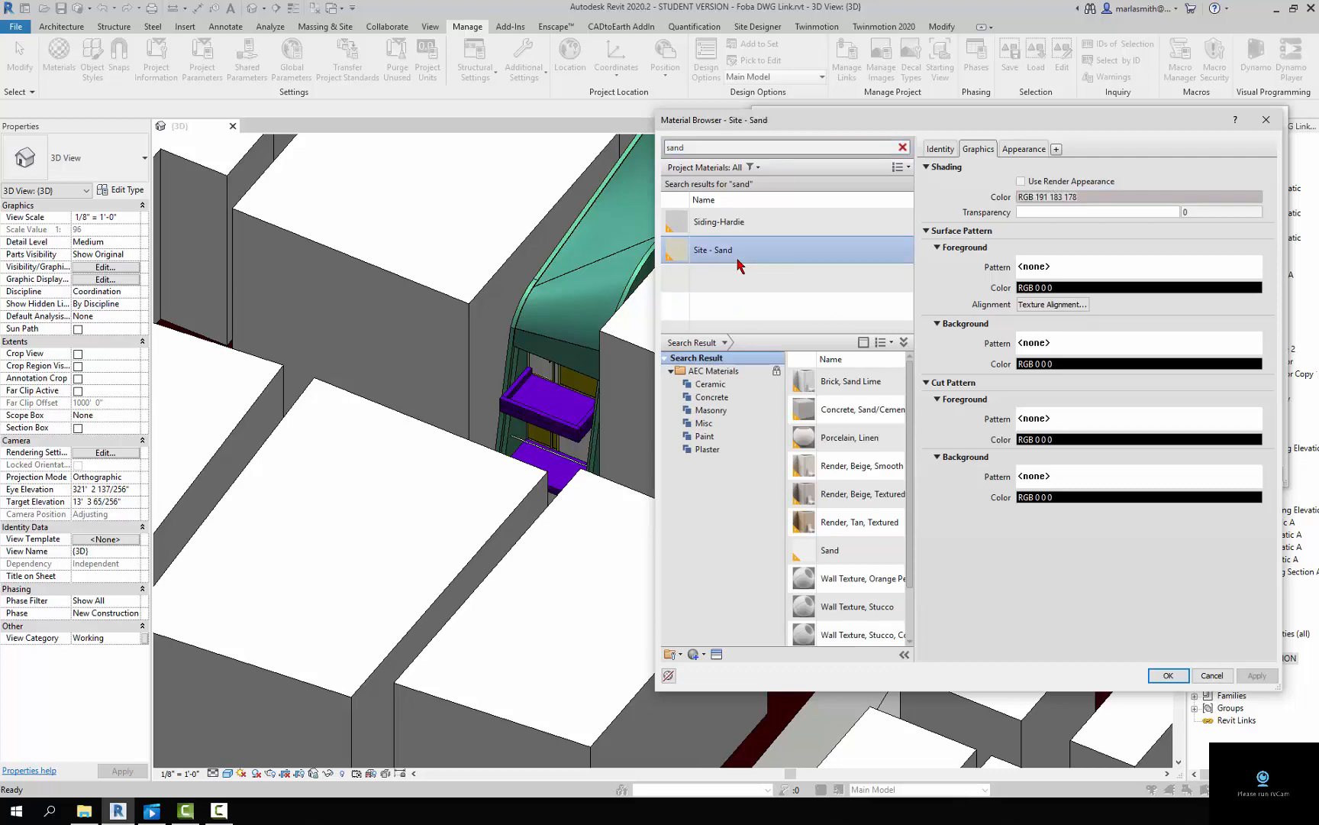
click(1030, 182)
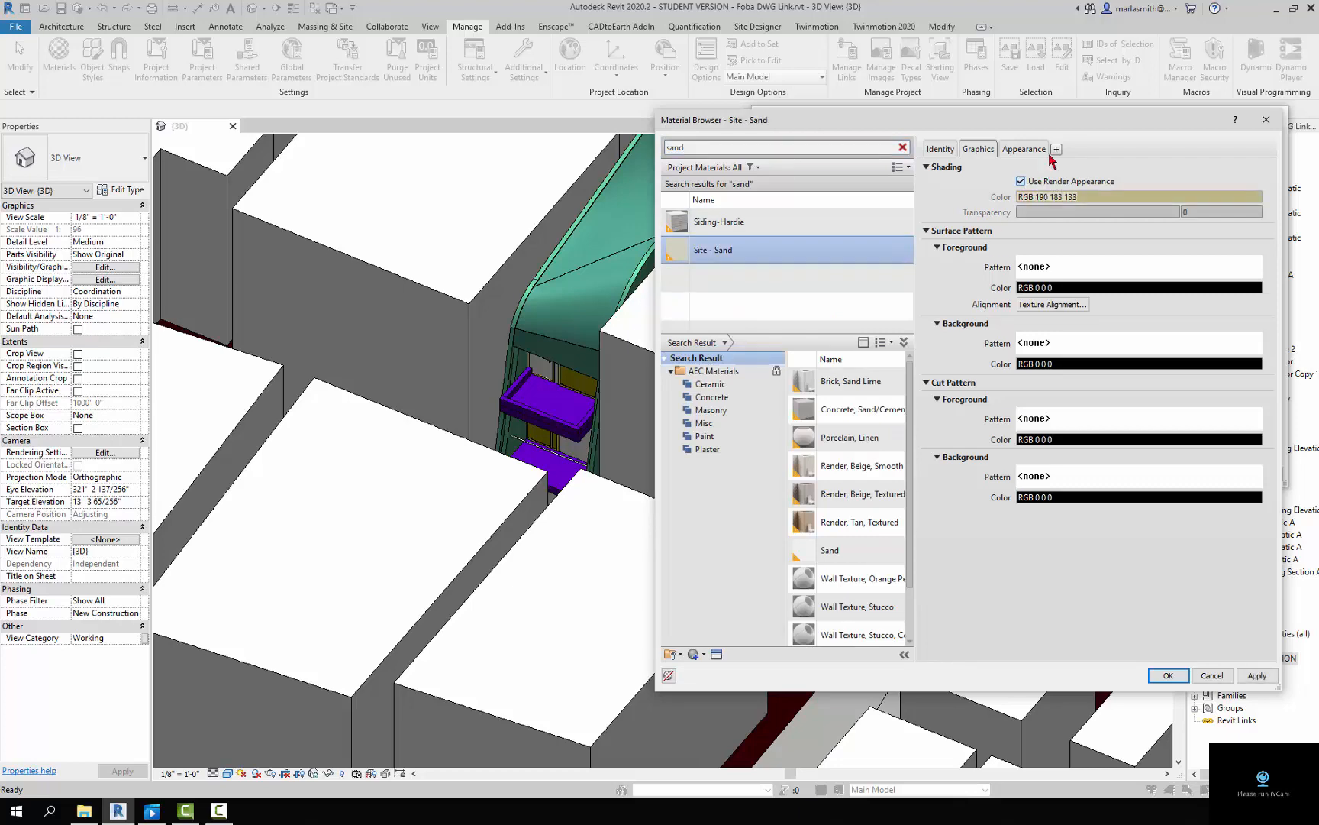
Set the image fade of the Site - Sand appearance to 61, apply the material to C-TOPO and close the object styles
click(1038, 151)
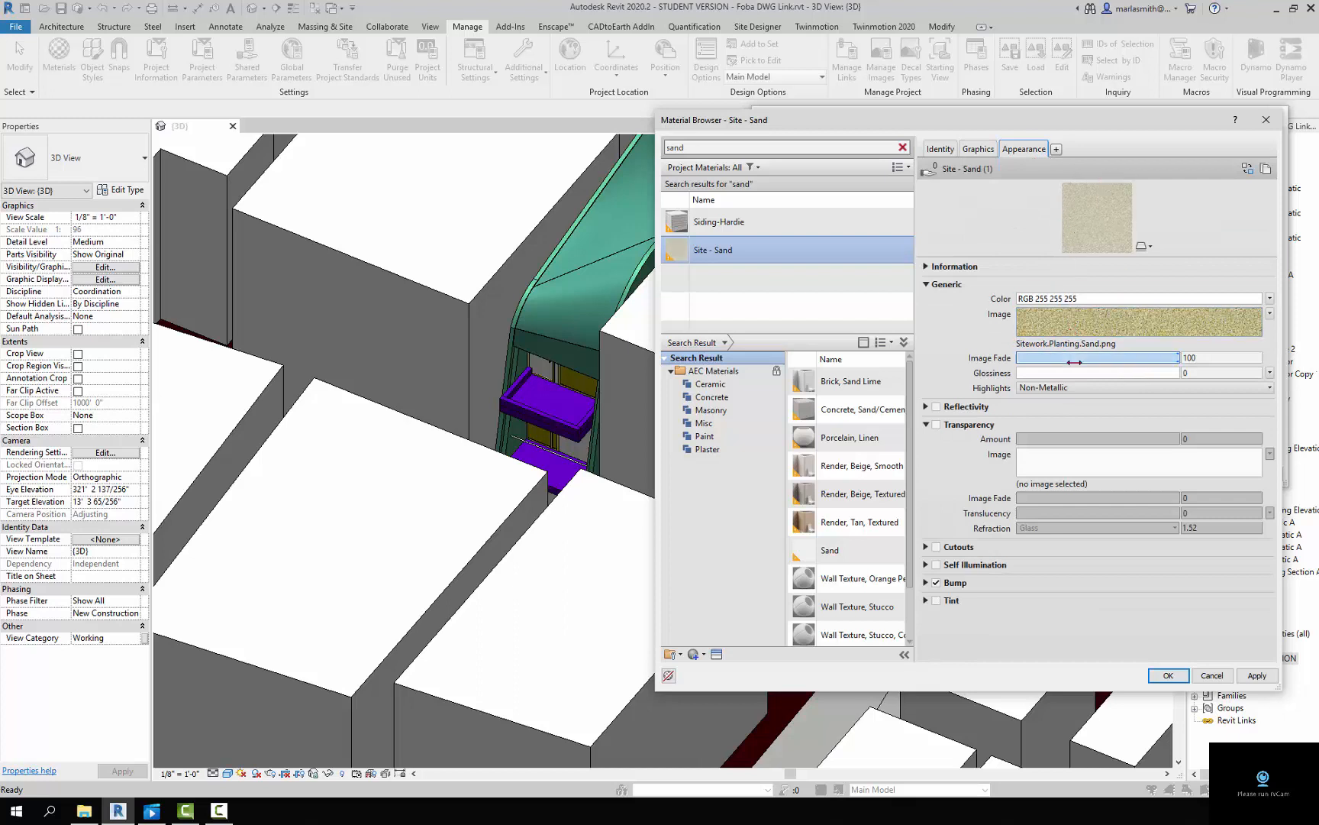
drag(1156, 359, 1109, 357)
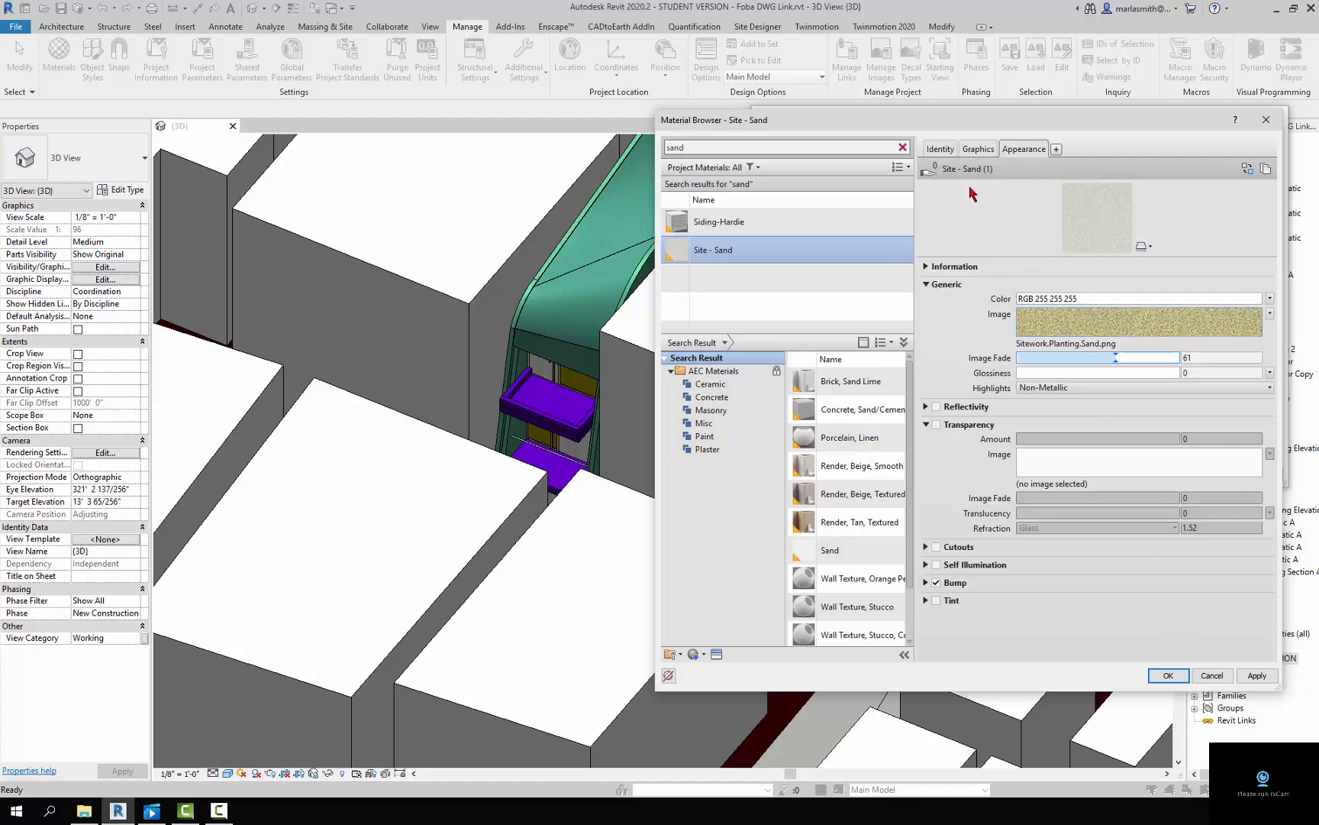
click(1258, 677)
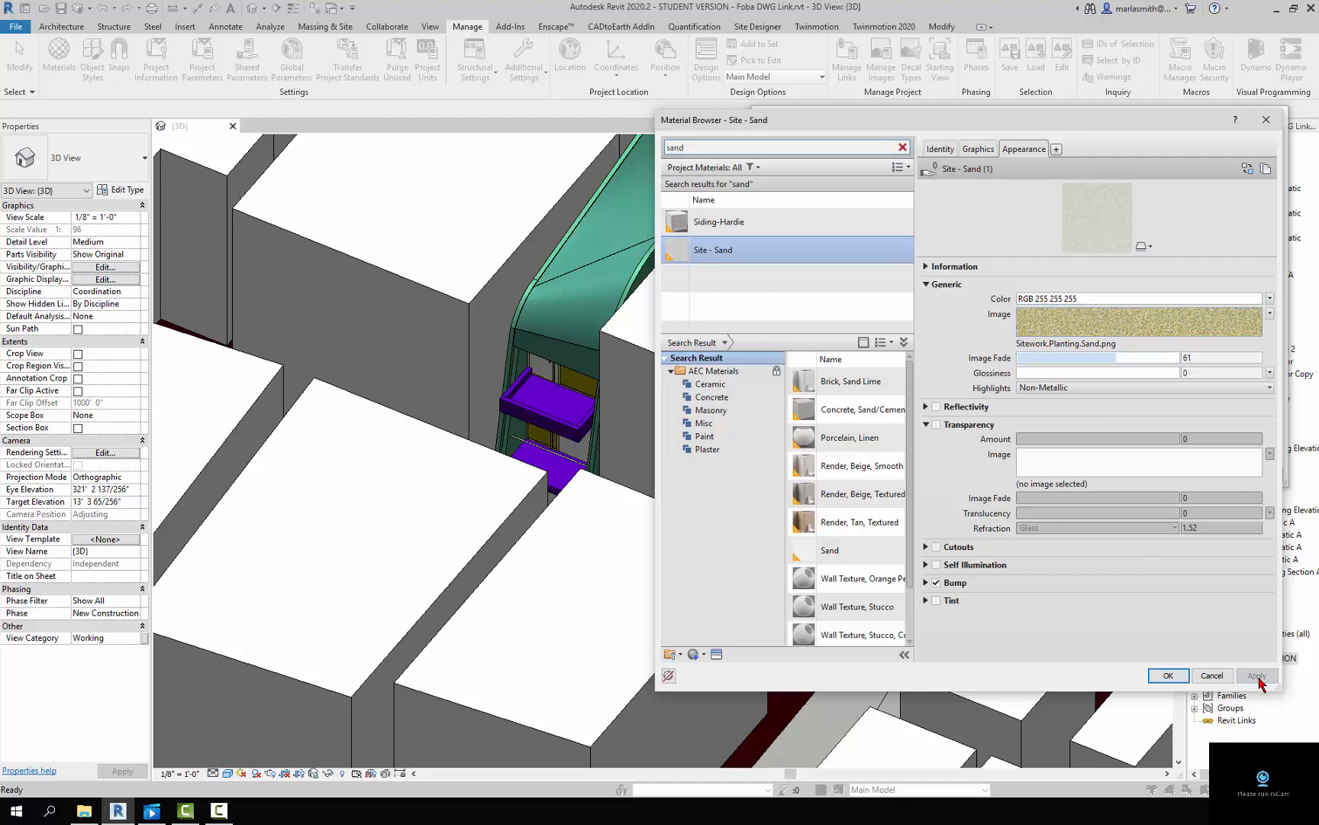
click(1168, 676)
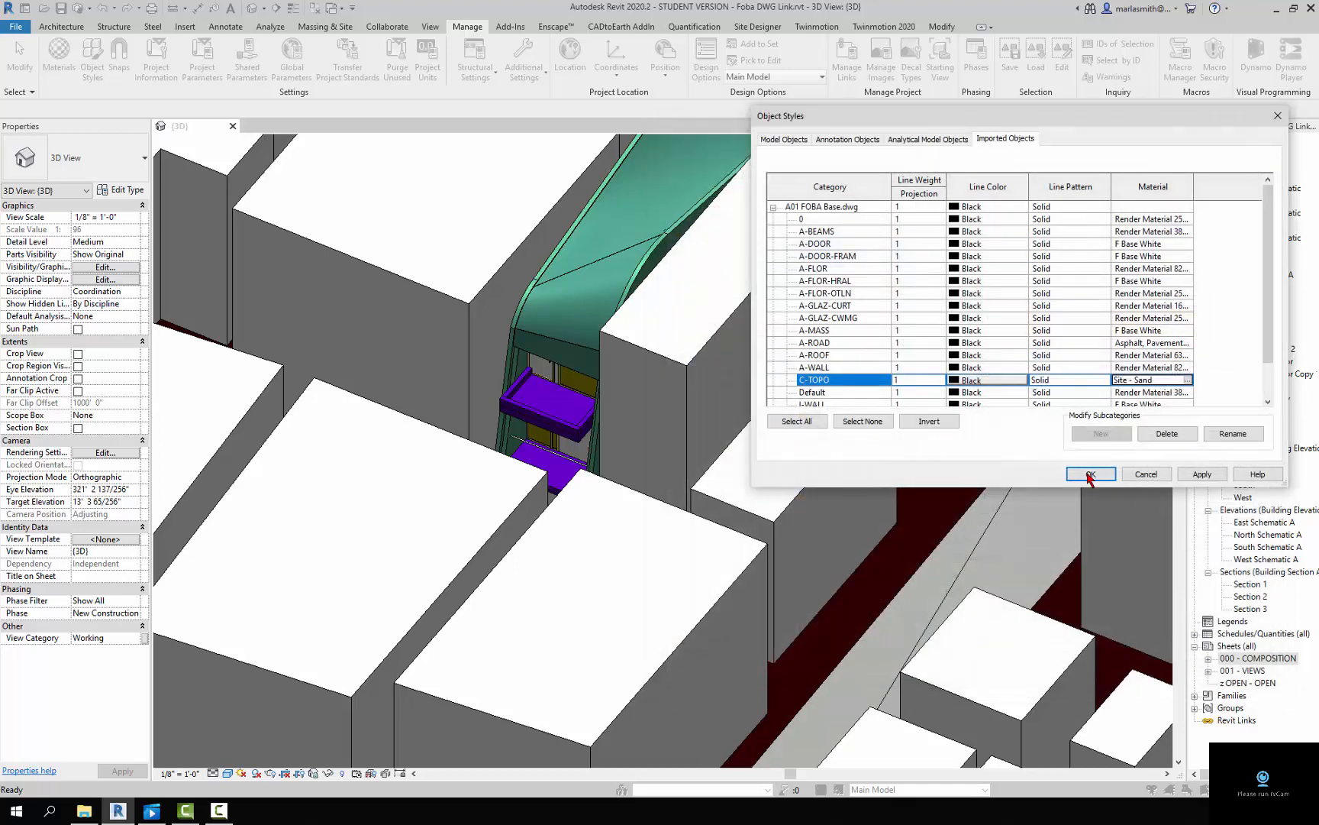
click(1201, 473)
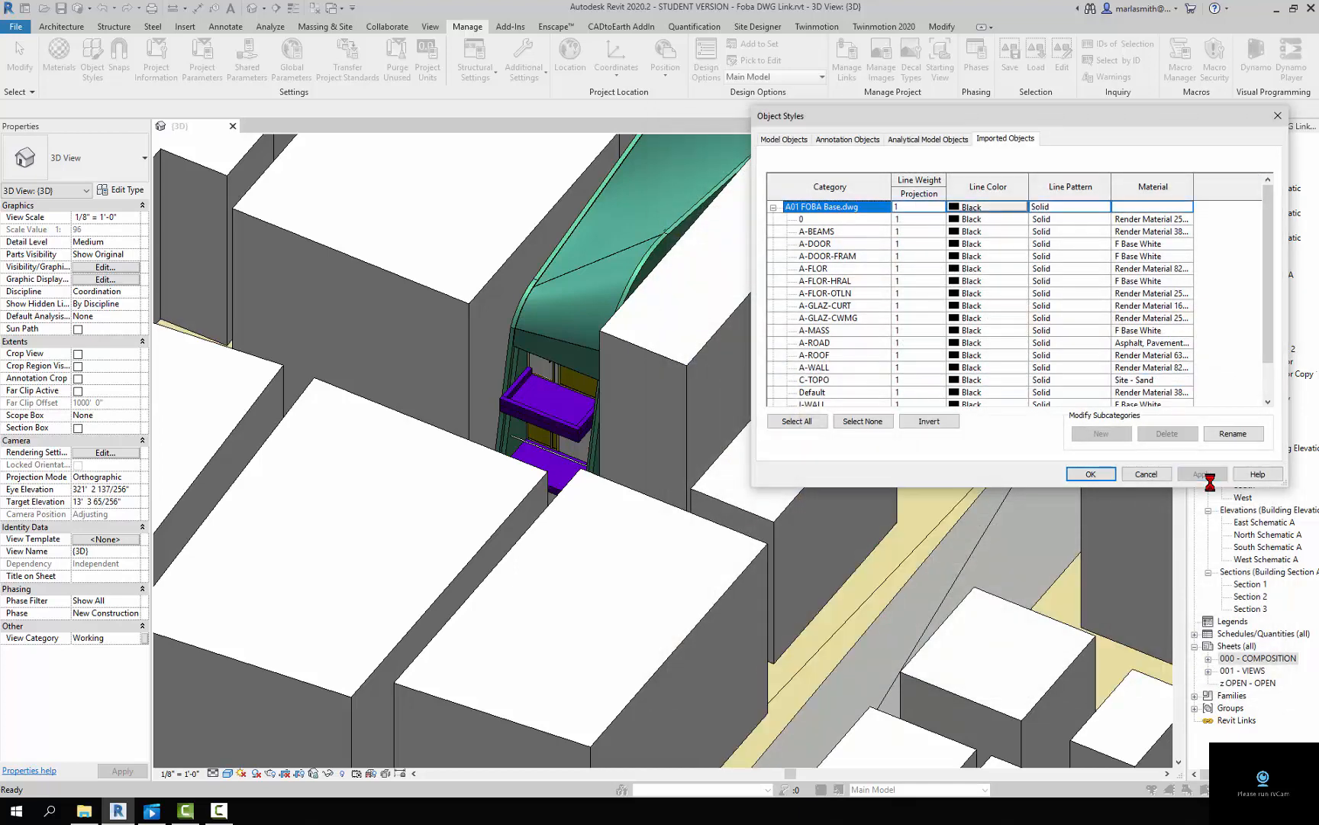
click(1091, 475)
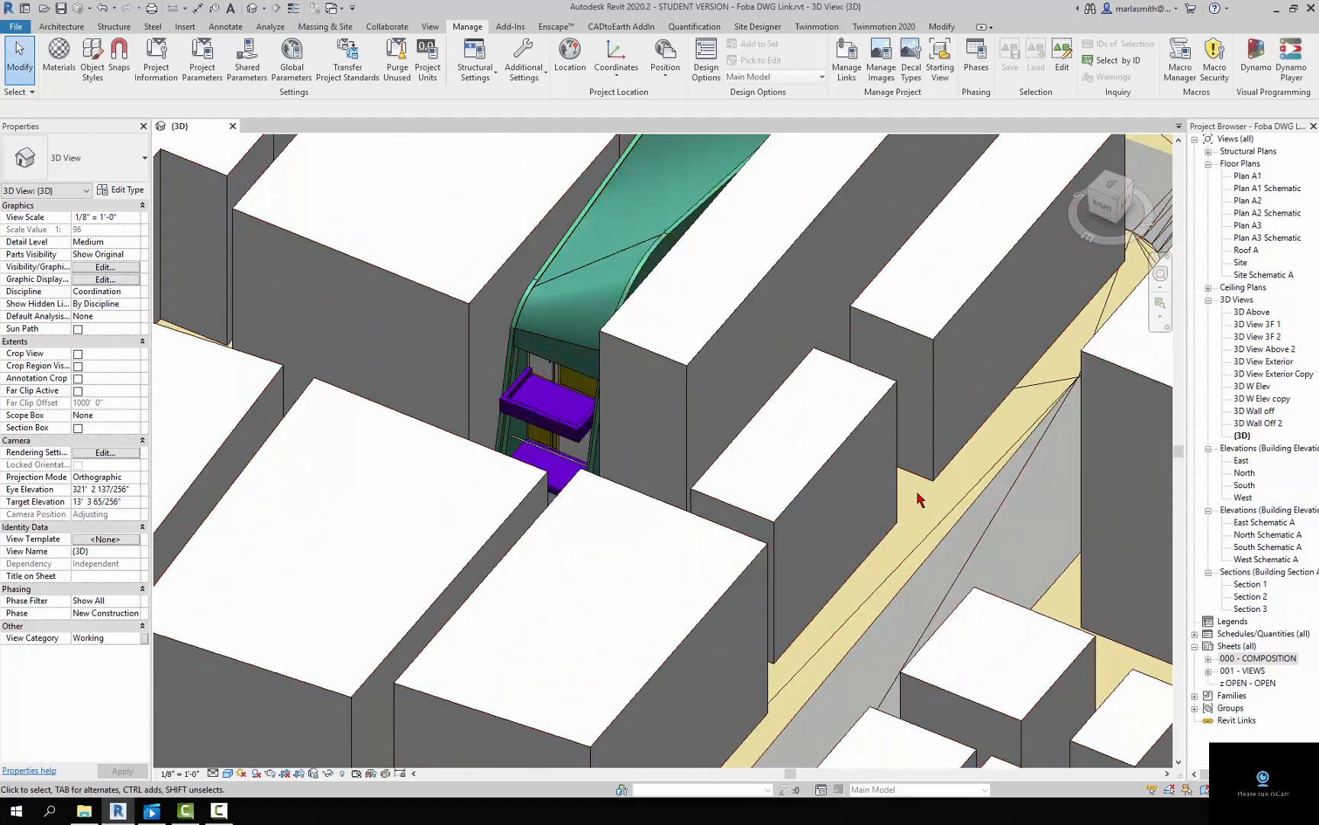
Hide the C-TOPO, A-ROAD and A-MASS layers of A01 FOBA Base.dwg in the 3D view through the visibility/graphics overrides
key(v)
key(g)
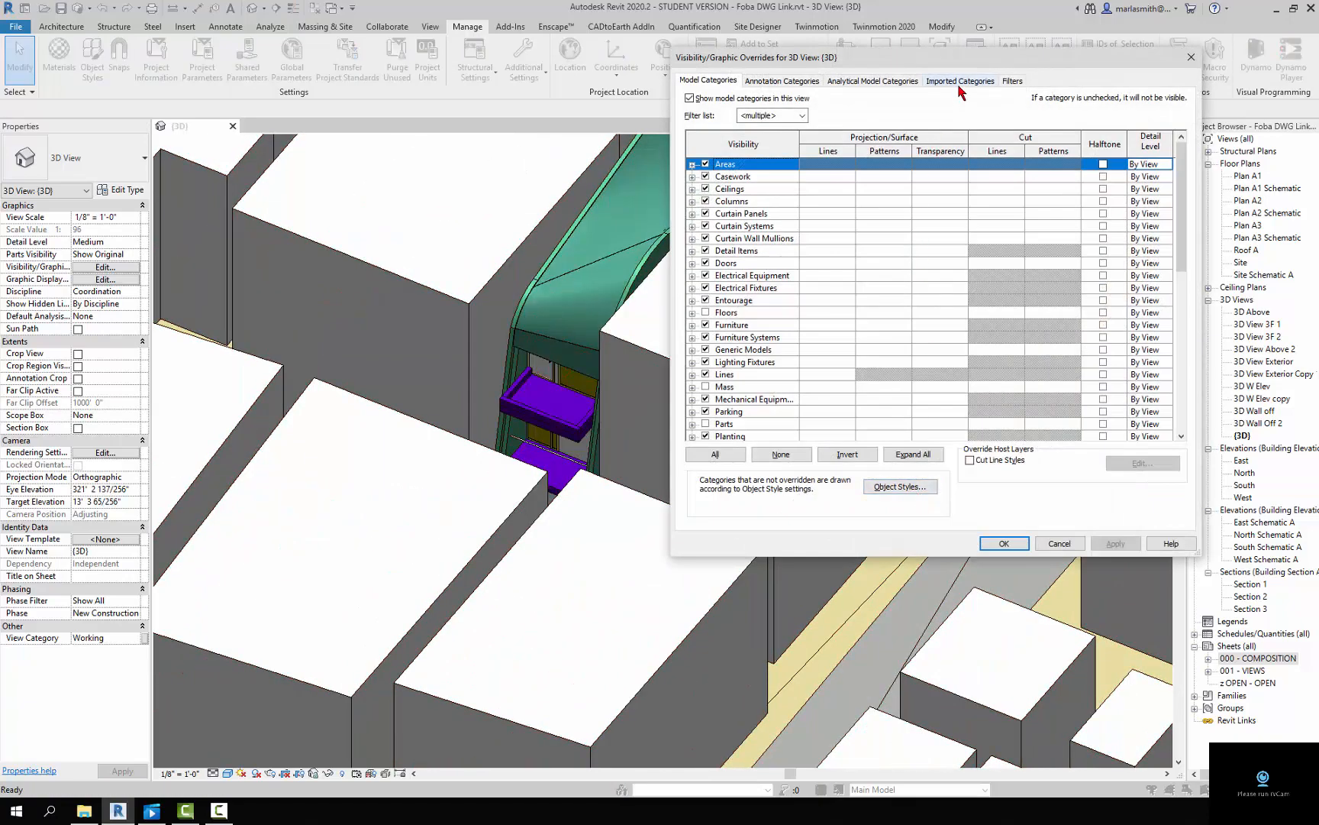
click(960, 81)
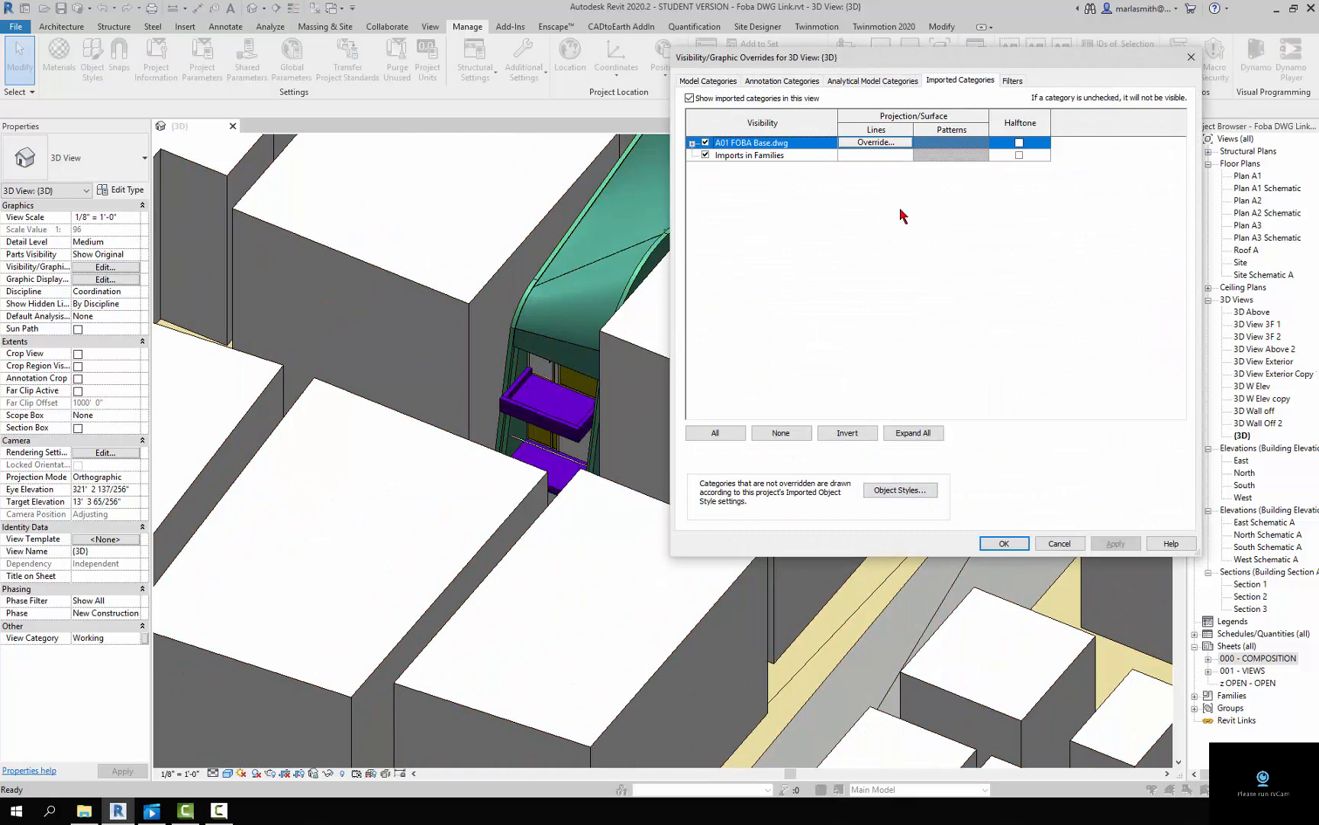
click(693, 142)
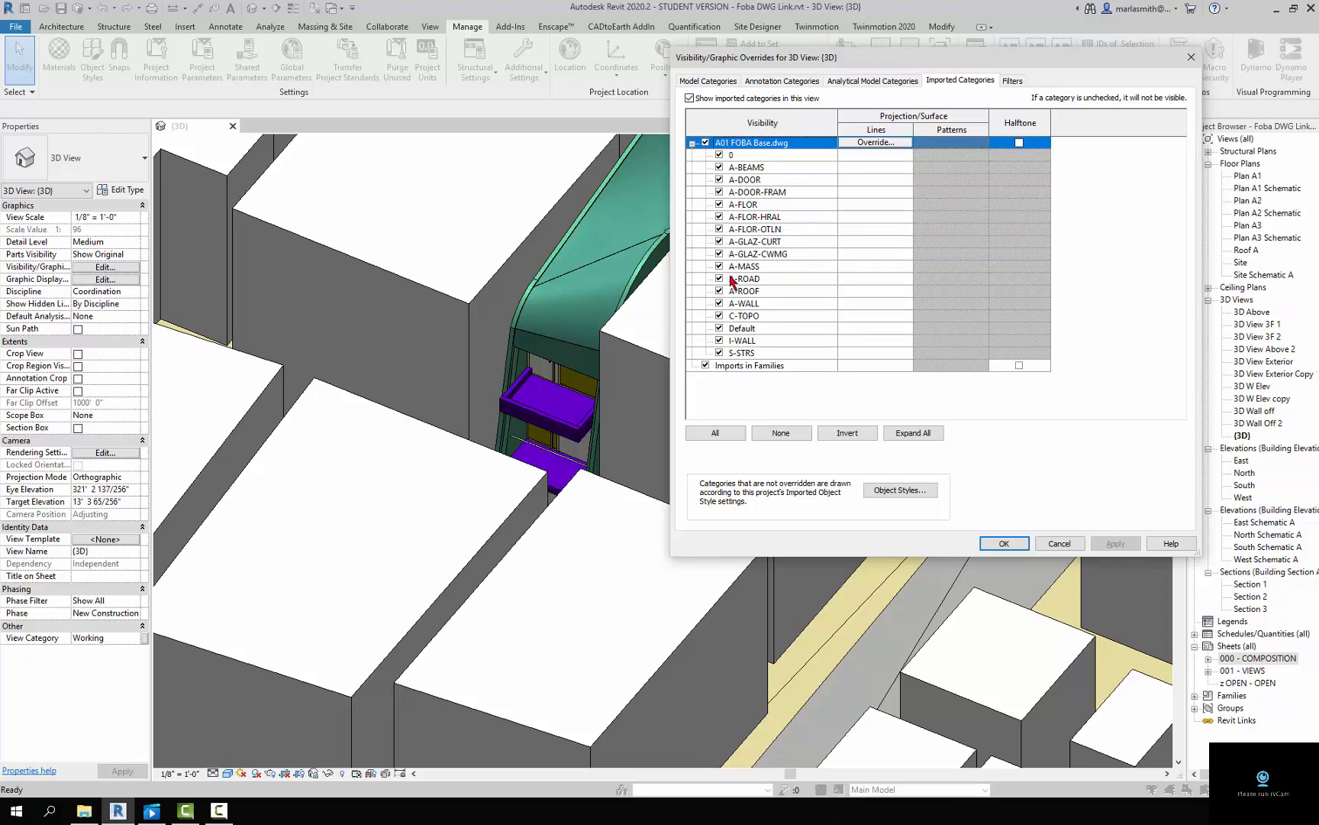
click(720, 315)
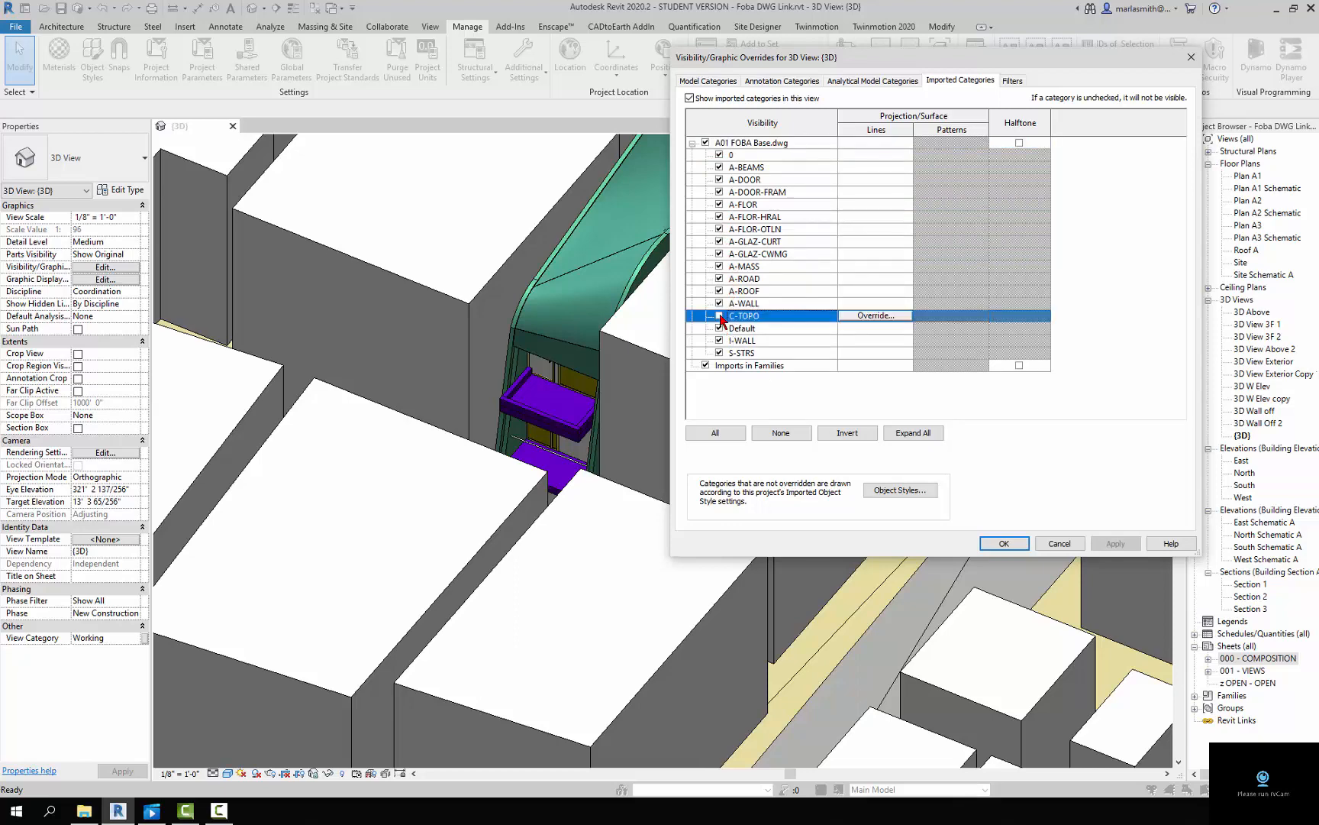
click(719, 278)
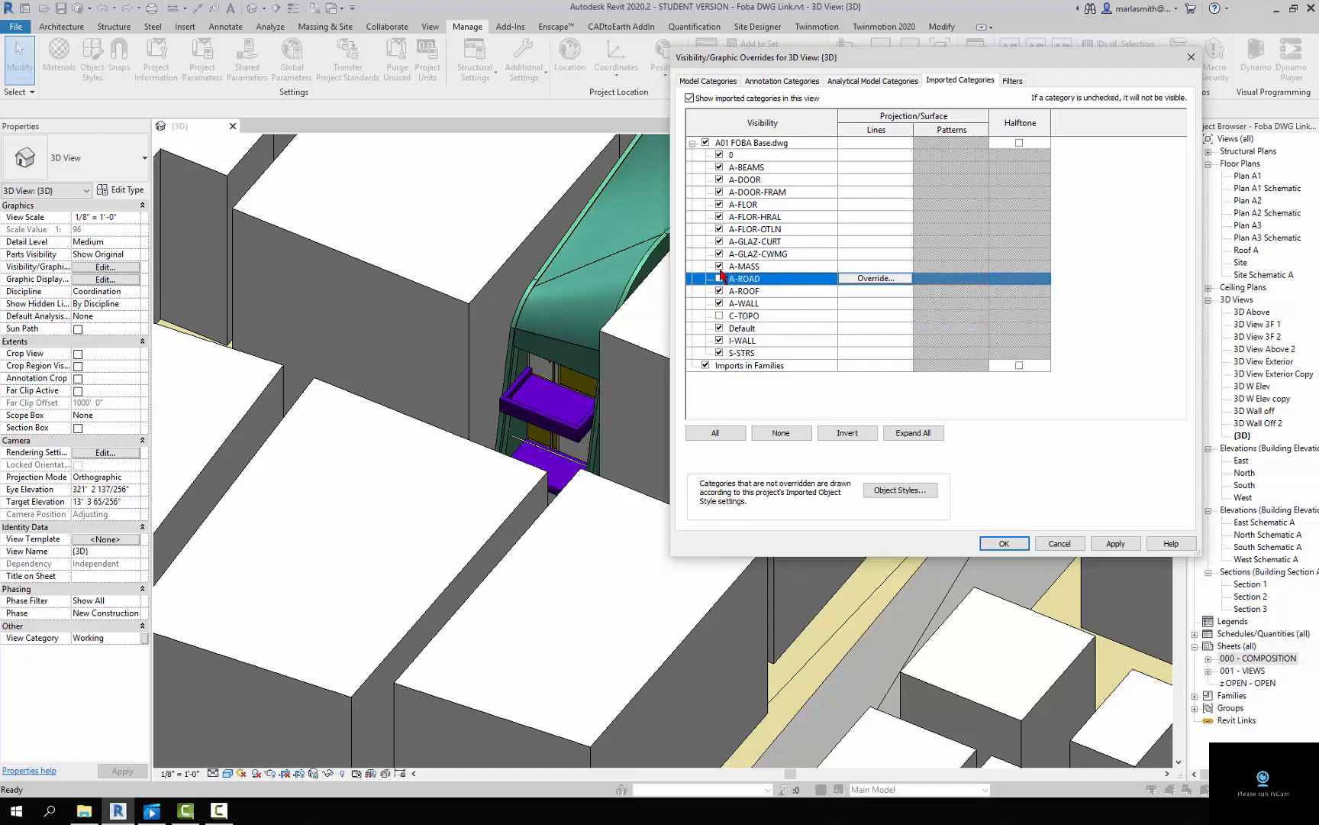
click(719, 267)
click(1116, 543)
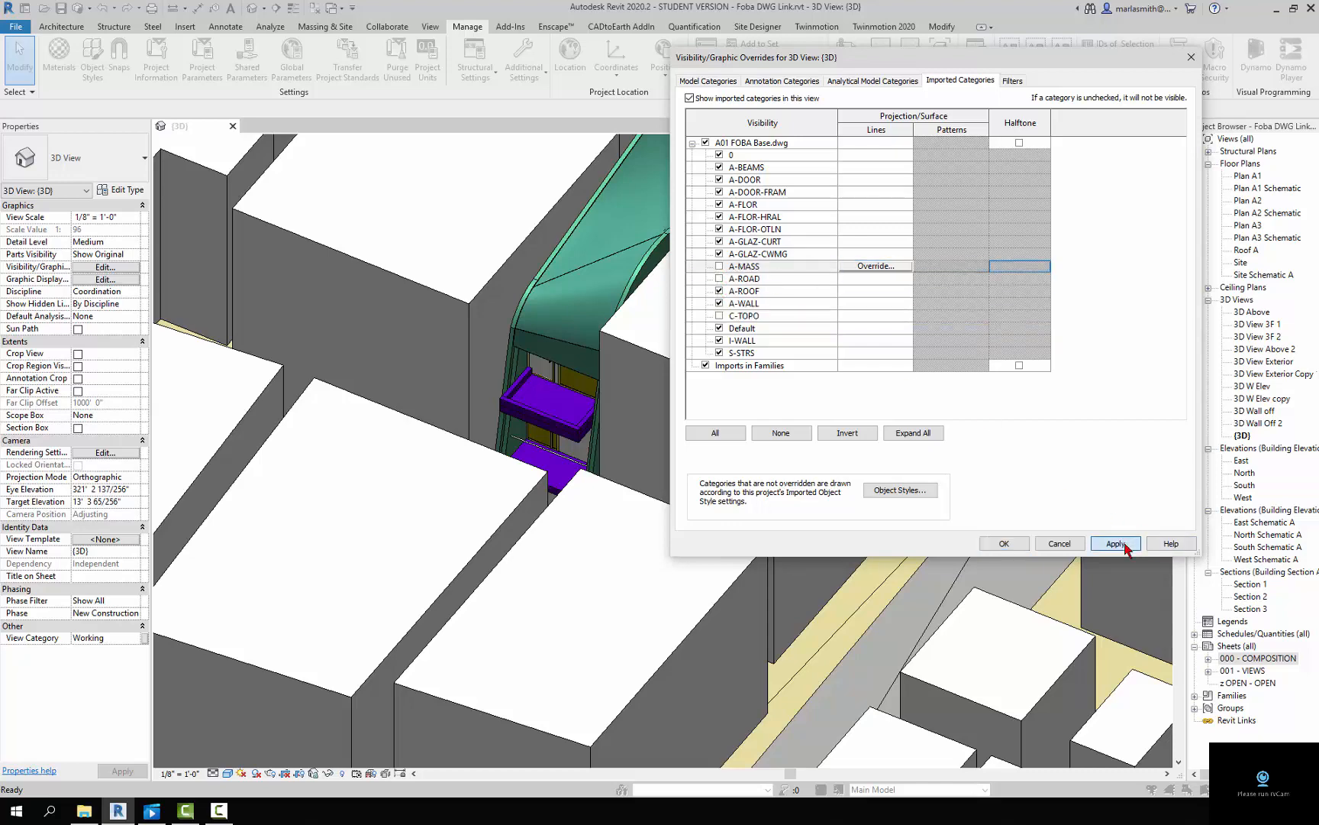
click(1006, 543)
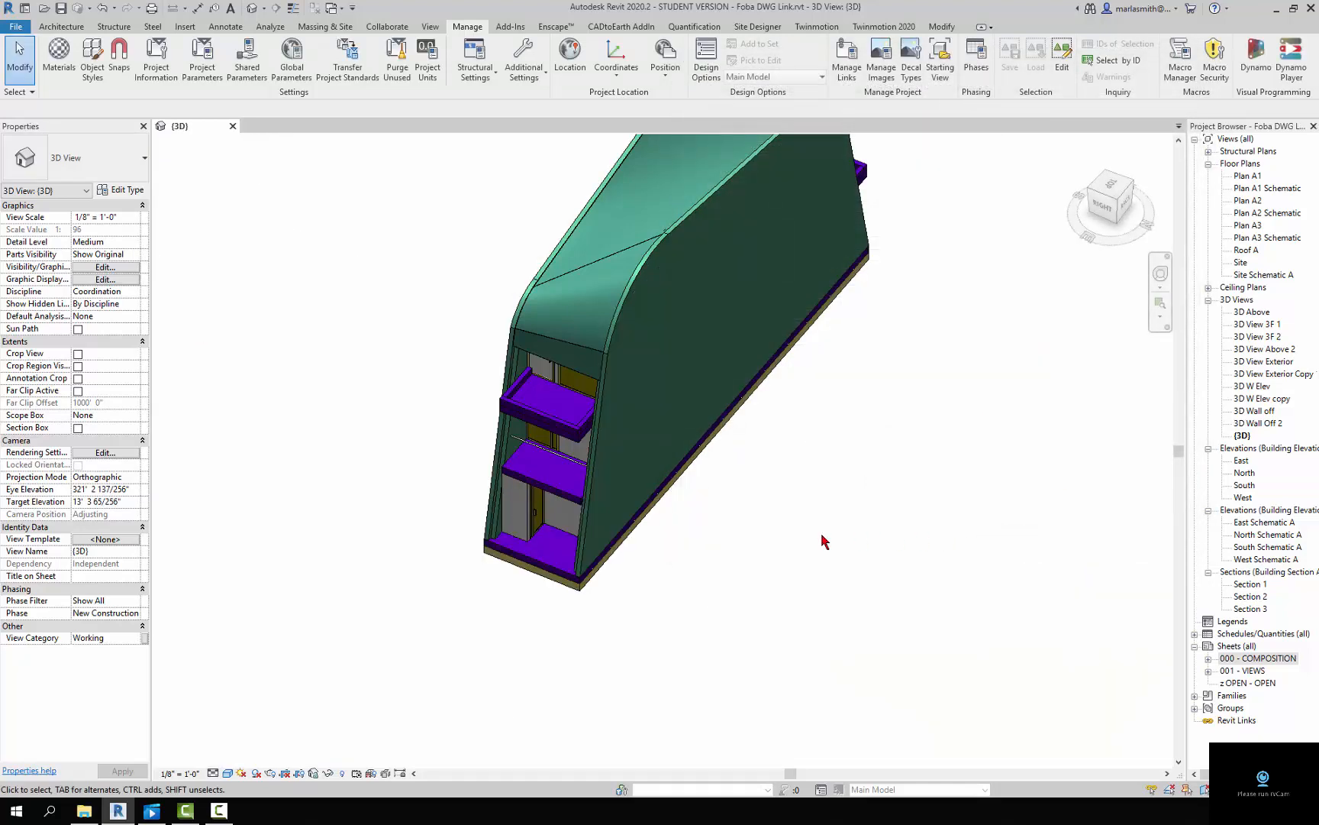